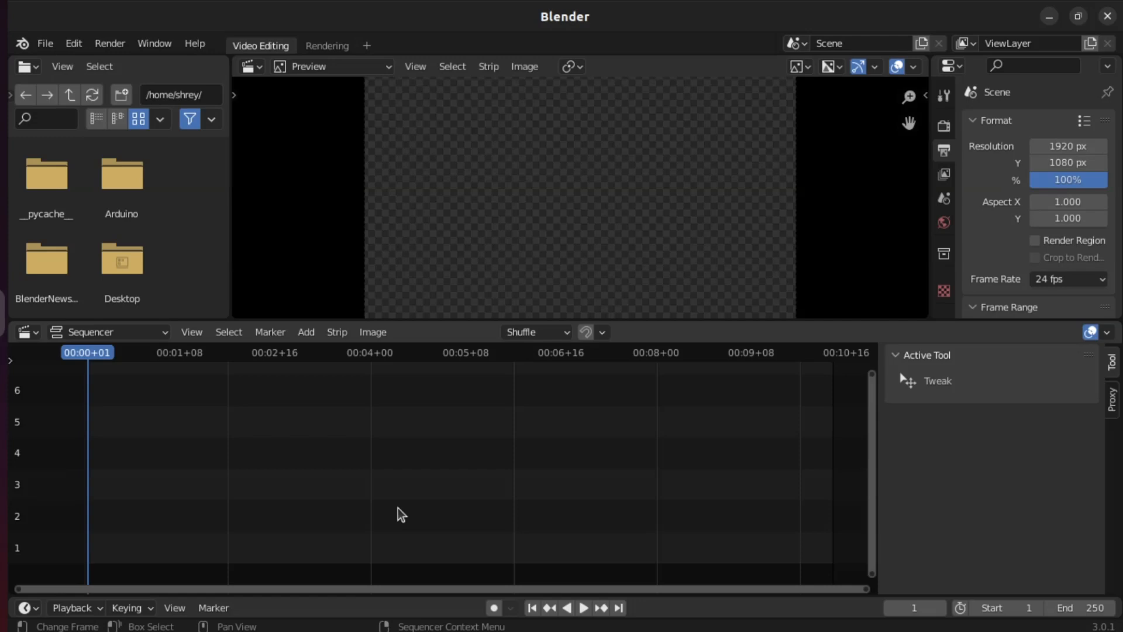
# Open the fourVideos folder inside Desktop/Blender in the file browser.
pyautogui.doubleClick(117, 281)
pyautogui.doubleClick(69, 196)
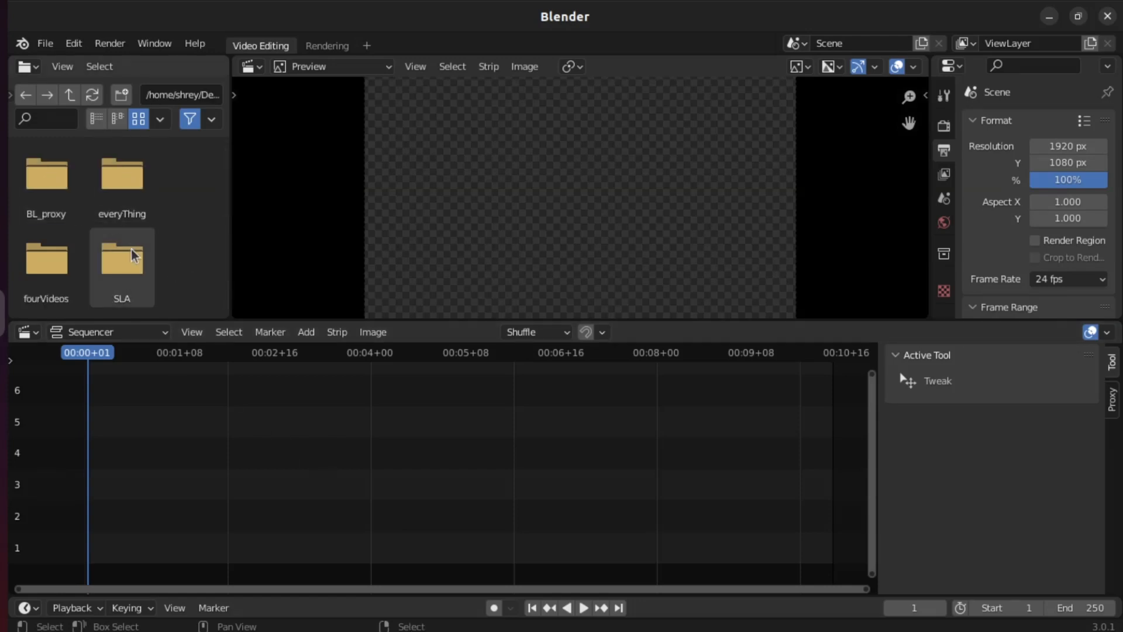
pyautogui.scroll(-2, 134, 262)
pyautogui.scroll(-2, 117, 262)
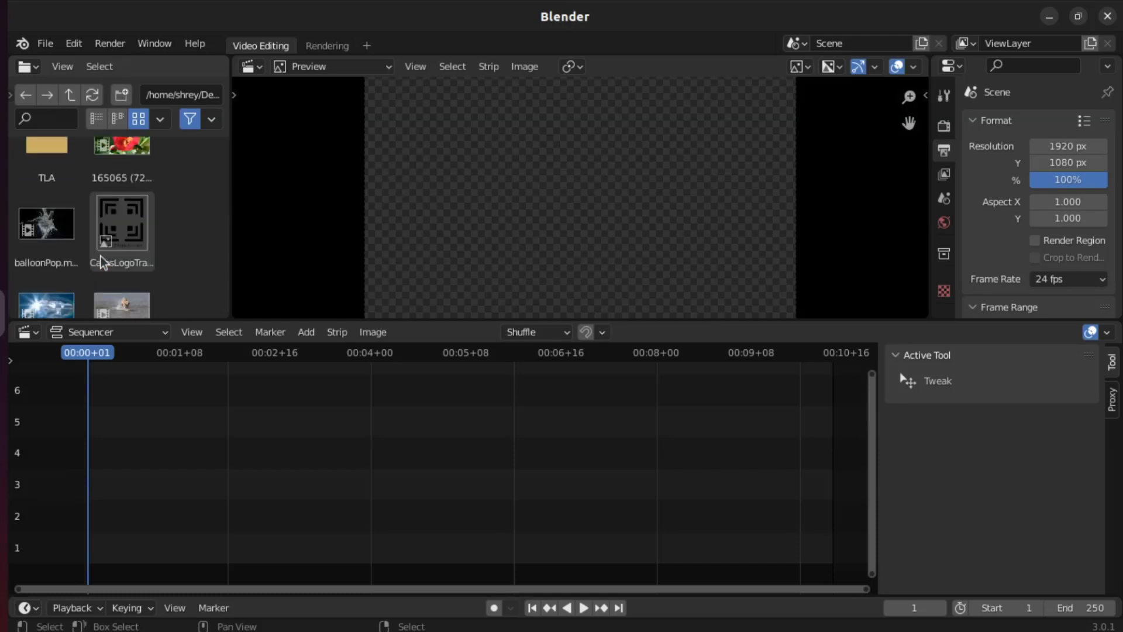
pyautogui.scroll(4, 103, 261)
pyautogui.scroll(-1, 103, 262)
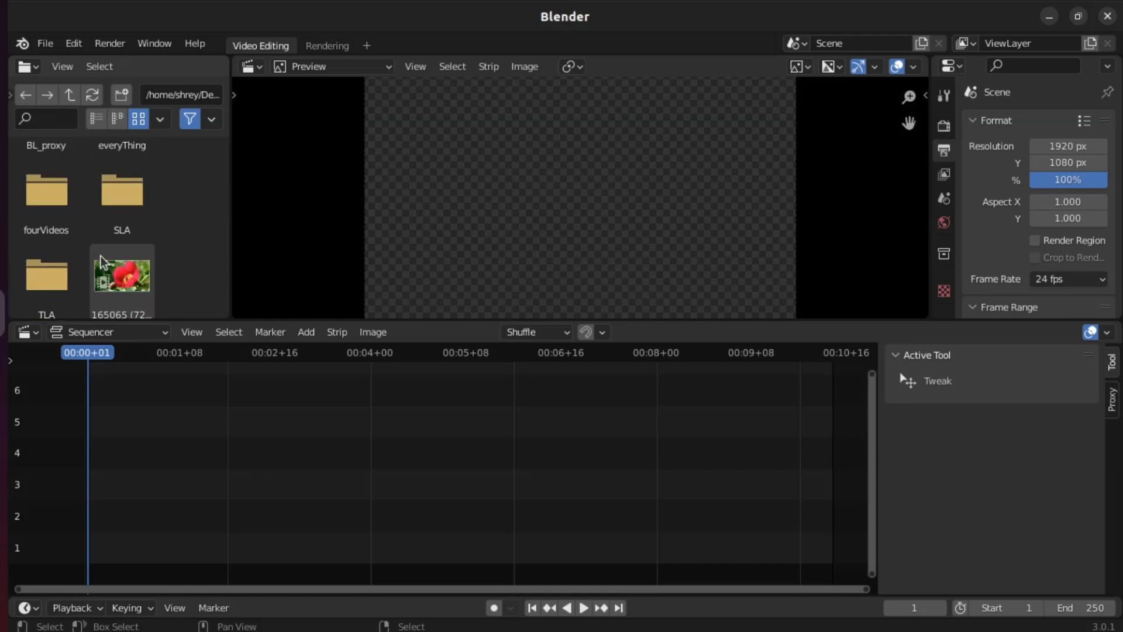
pyautogui.doubleClick(37, 220)
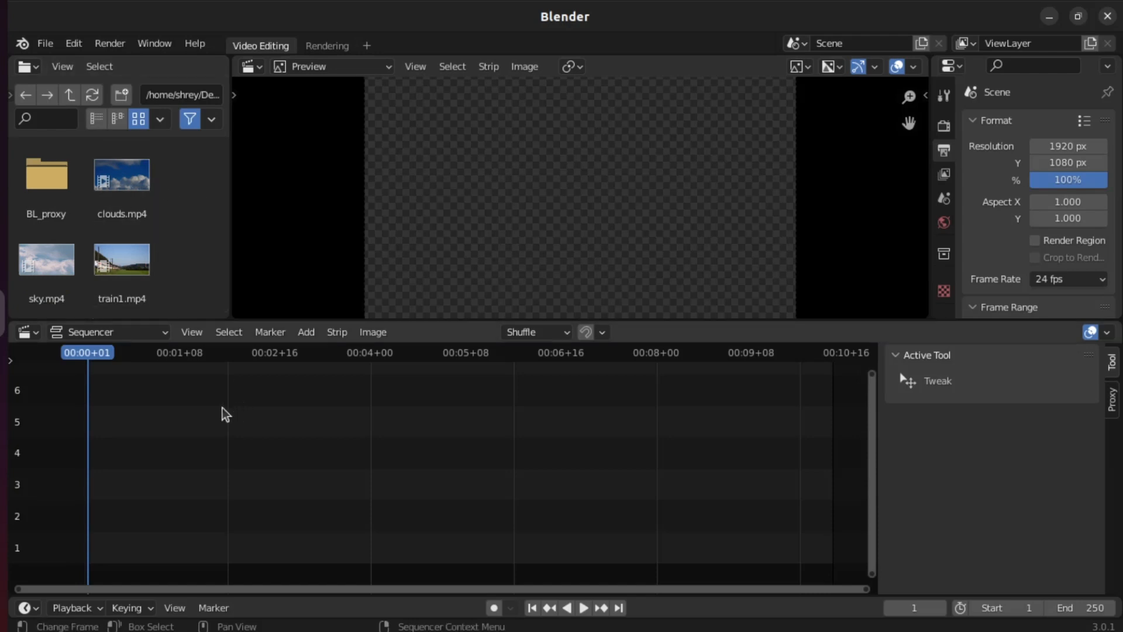
# Add clouds.mp4 to the sequencer and shift its video strip to start at frame 0.
pyautogui.click(122, 197)
pyautogui.moveTo(122, 198); pyautogui.dragTo(147, 527)
pyautogui.click(233, 556)
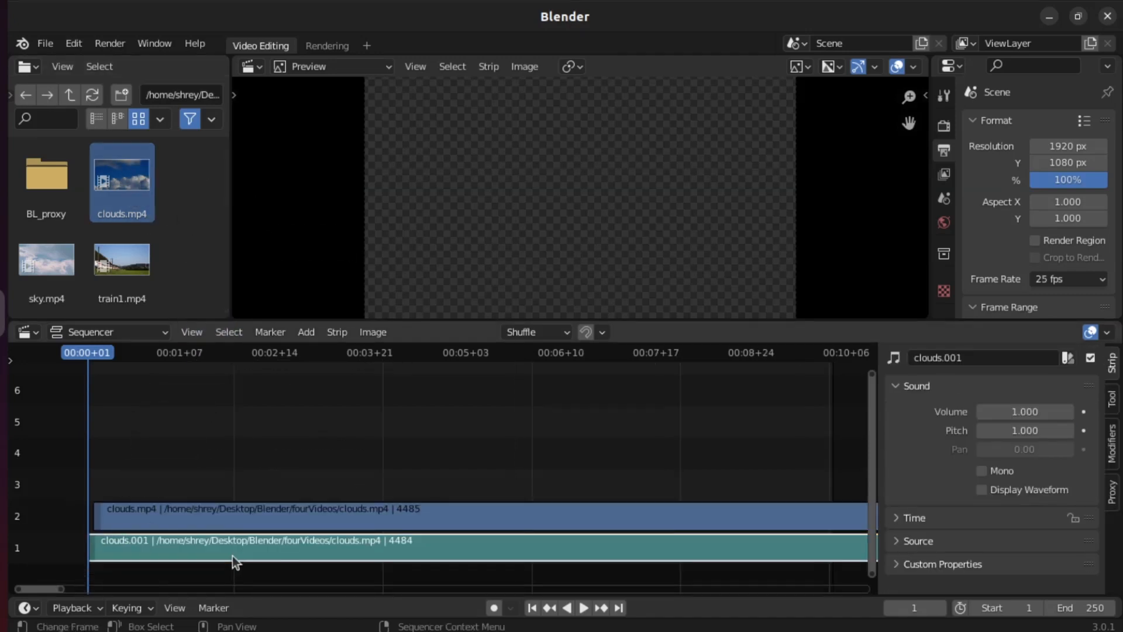
pyautogui.moveTo(284, 527); pyautogui.dragTo(245, 543)
# With the playhead at frame 0, delete the clouds audio strip and move the clouds video strip down to channel 1.
pyautogui.click(244, 543)
pyautogui.click(81, 354)
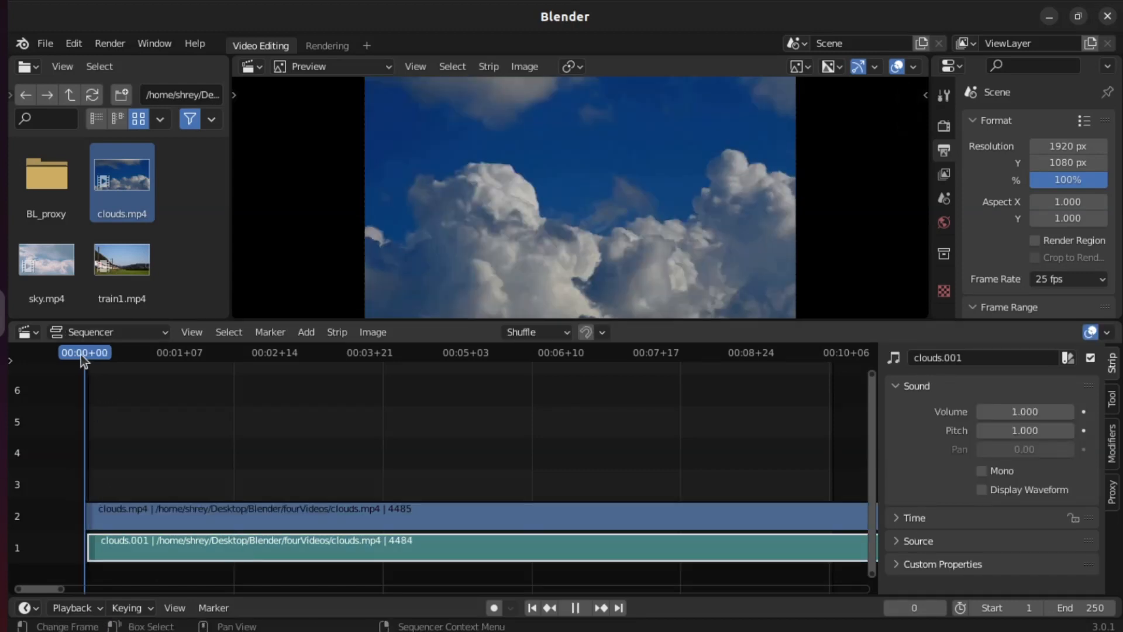
pyautogui.press('Delete')
pyautogui.moveTo(177, 521); pyautogui.dragTo(179, 541)
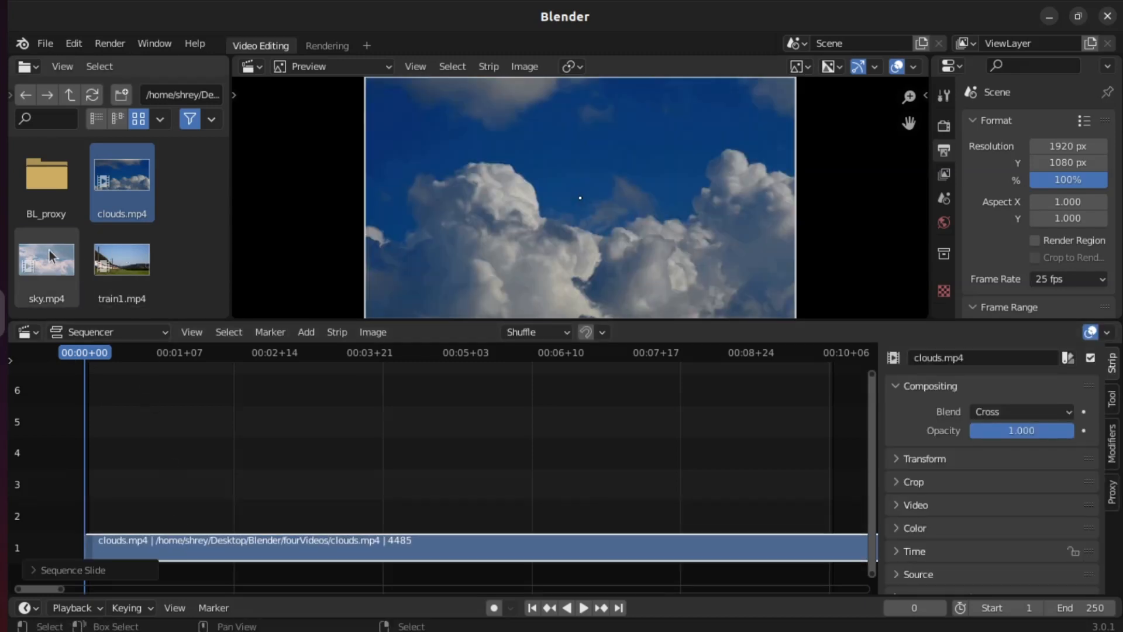
# Add sky.mp4 and train1.mp4 above the clouds strip from frame 0 and delete their audio strips.
pyautogui.moveTo(48, 248); pyautogui.dragTo(228, 487)
pyautogui.press('Delete')
pyautogui.moveTo(121, 259); pyautogui.dragTo(206, 412)
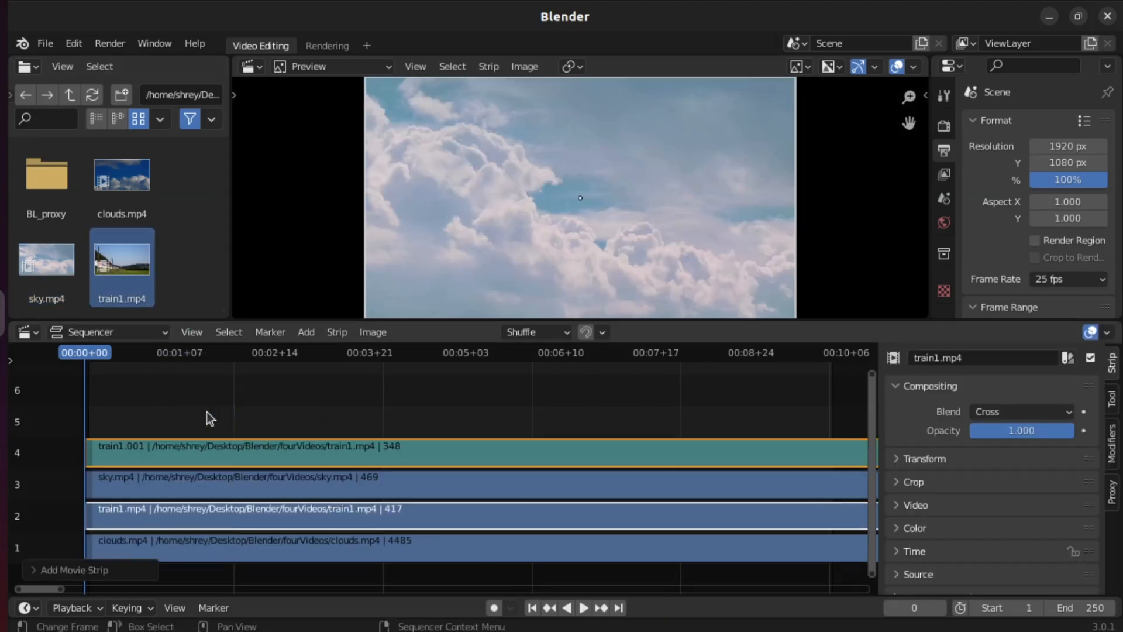
pyautogui.click(205, 451)
pyautogui.press('Delete')
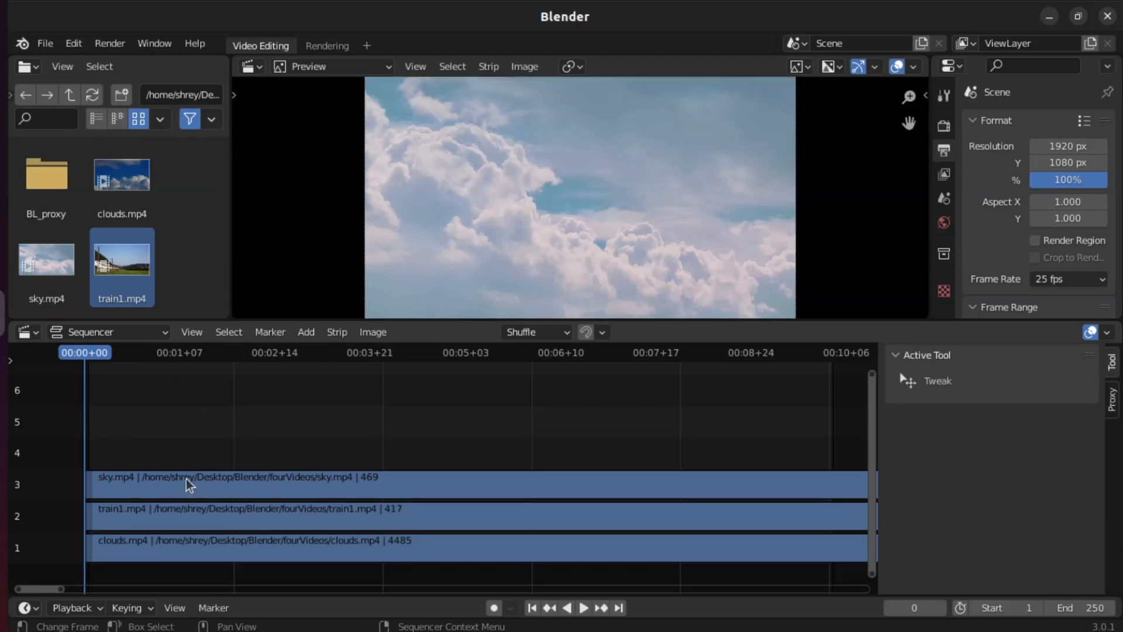
# Space the sky.mp4 and train1.mp4 strips onto channels 5 and 3, and add train2.mp4 to the sequencer.
pyautogui.moveTo(186, 479); pyautogui.dragTo(189, 419)
pyautogui.moveTo(165, 508); pyautogui.dragTo(170, 491)
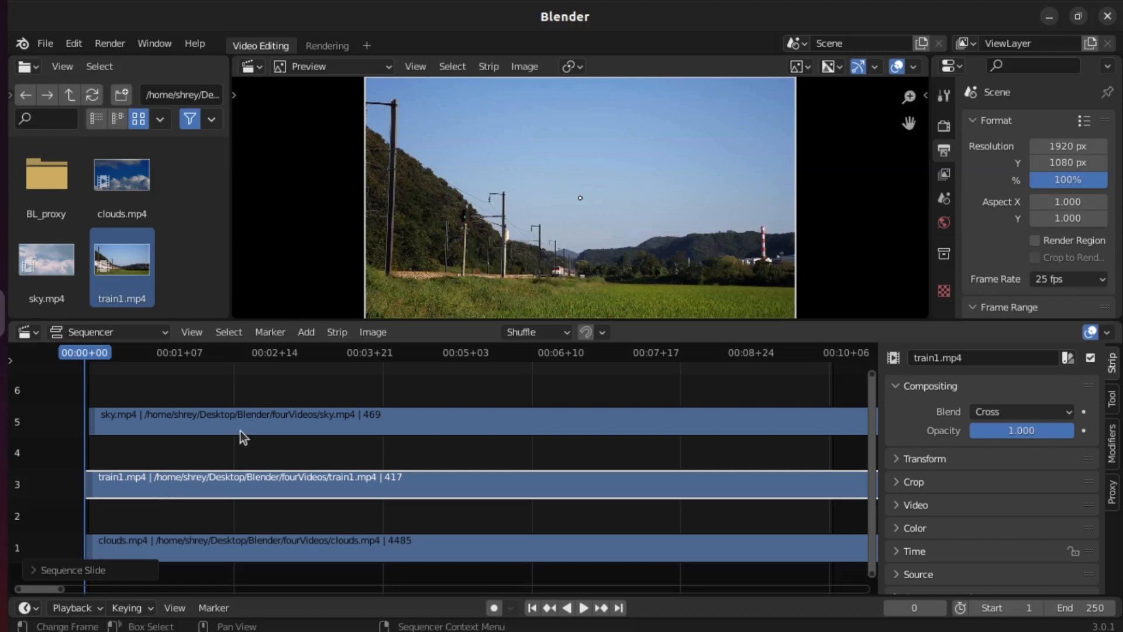
pyautogui.scroll(1, 240, 436)
pyautogui.moveTo(874, 392); pyautogui.dragTo(875, 349)
pyautogui.scroll(-3, 98, 252)
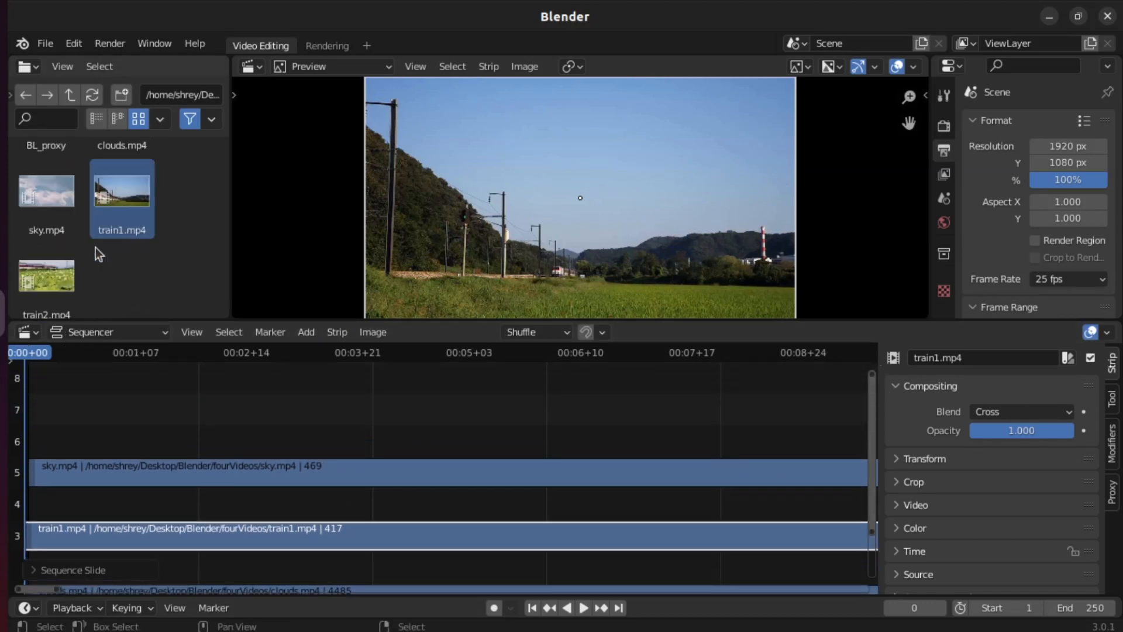
pyautogui.moveTo(47, 264); pyautogui.dragTo(158, 429)
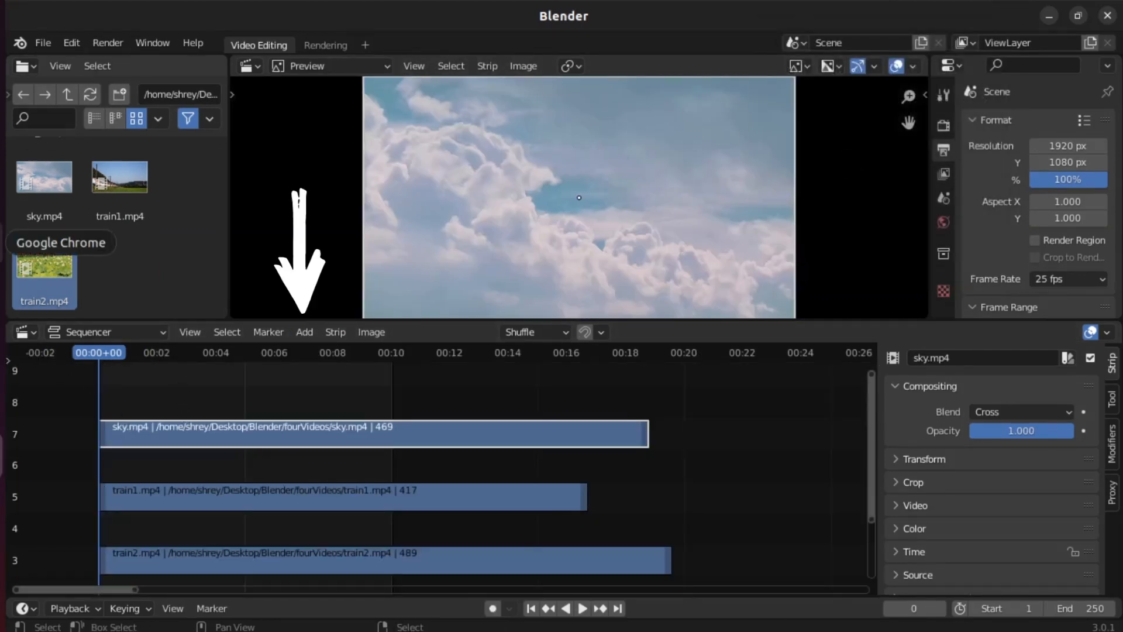
# Add a Transform effect strip to the sky.mp4 strip.
pyautogui.click(300, 333)
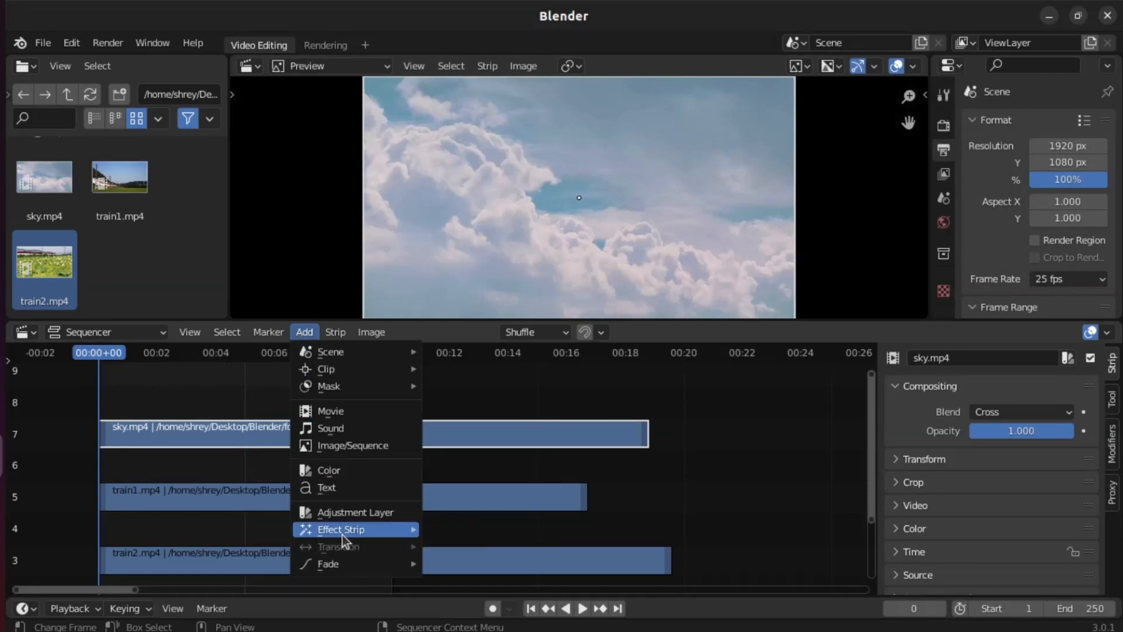
pyautogui.moveTo(343, 535)
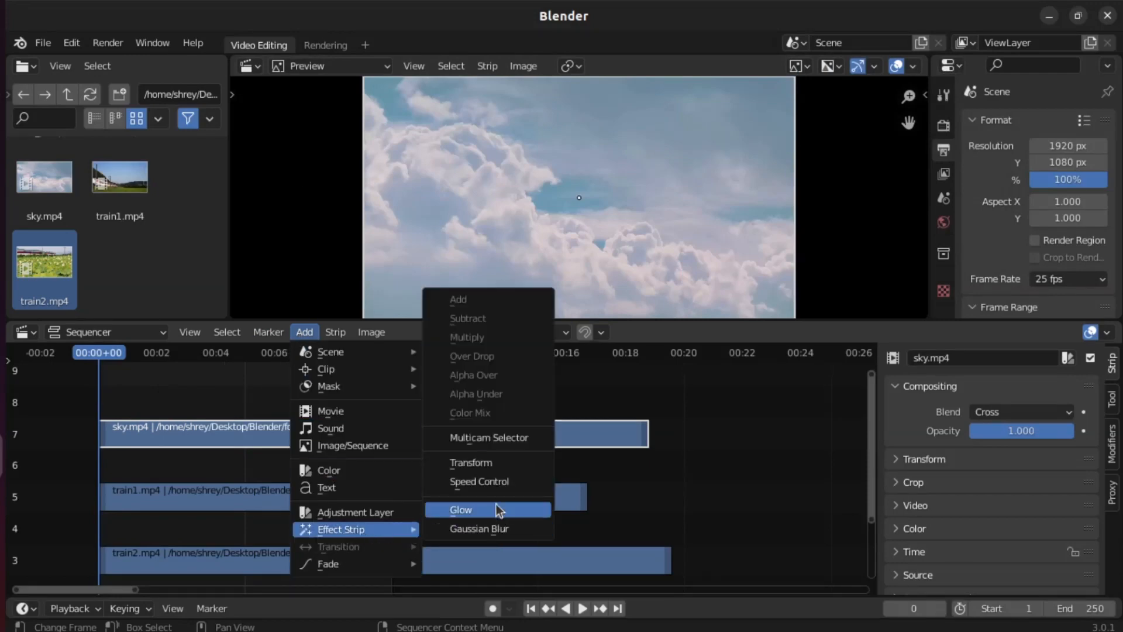
pyautogui.click(498, 463)
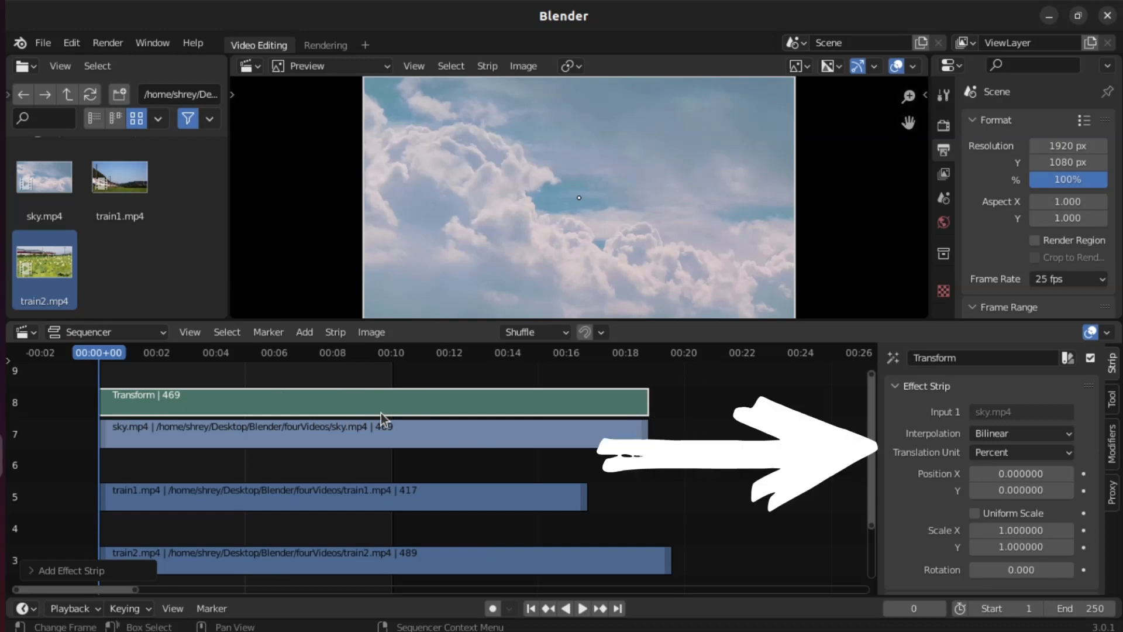
# Set the position of the sky.mp4 Transform effect to X -25 and Y 25 percent.
pyautogui.click(1033, 476)
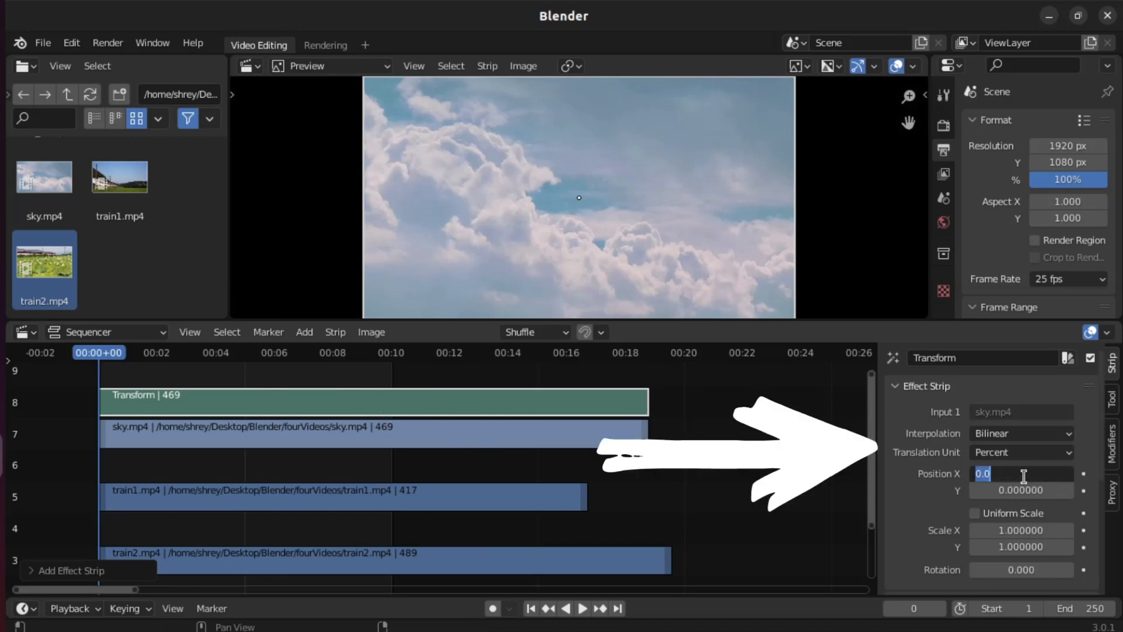
pyautogui.write('-25')
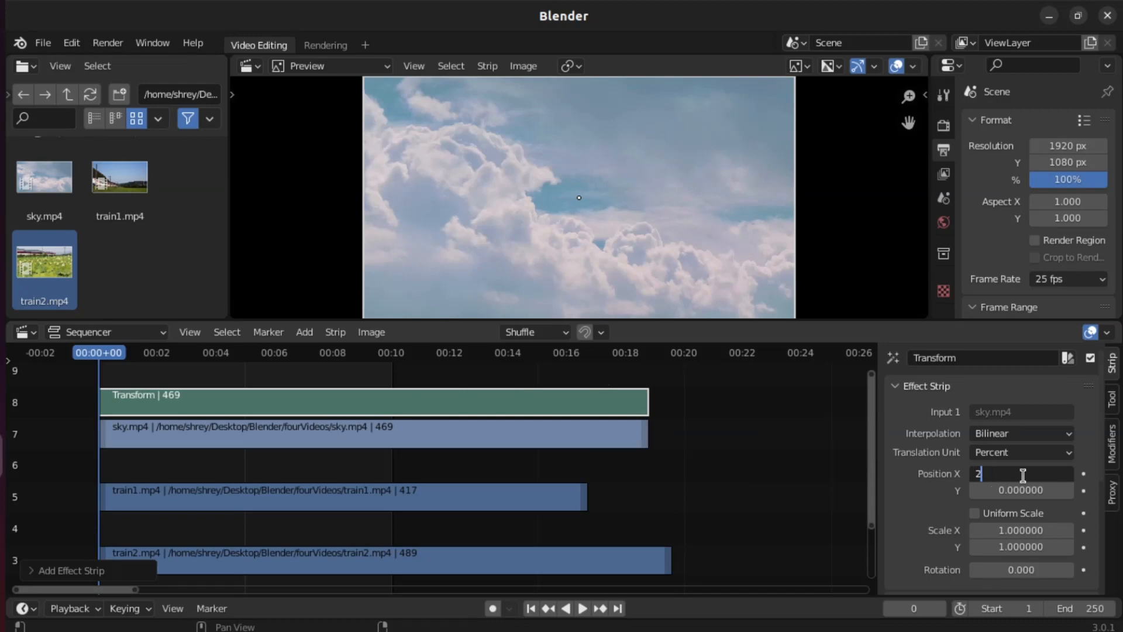
pyautogui.press('Tab')
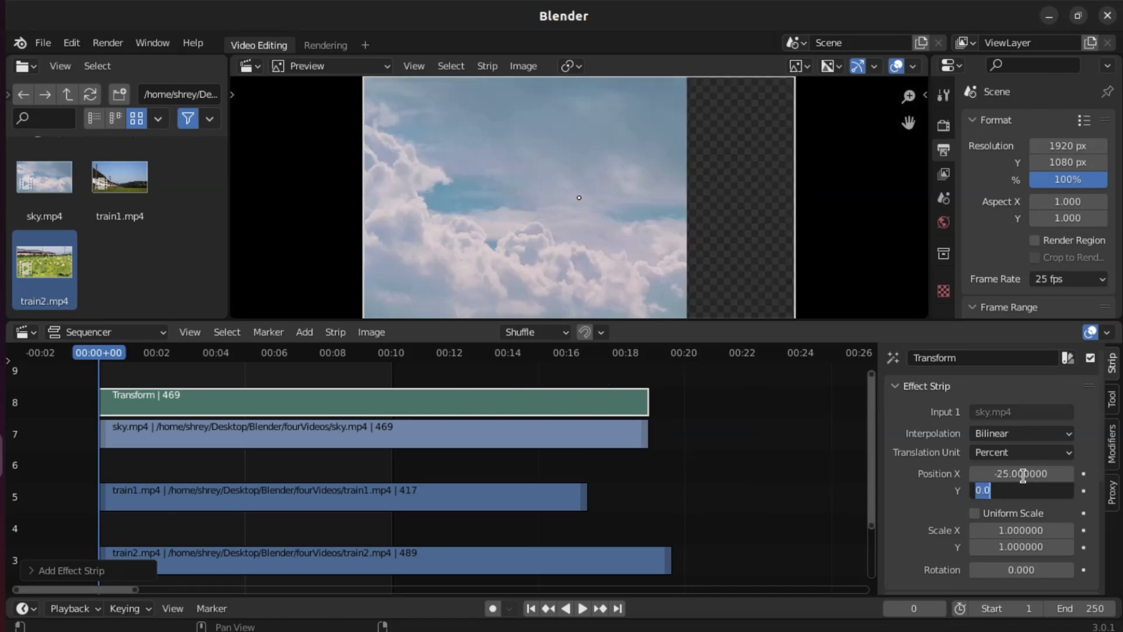
pyautogui.write('25')
pyautogui.press('Tab')
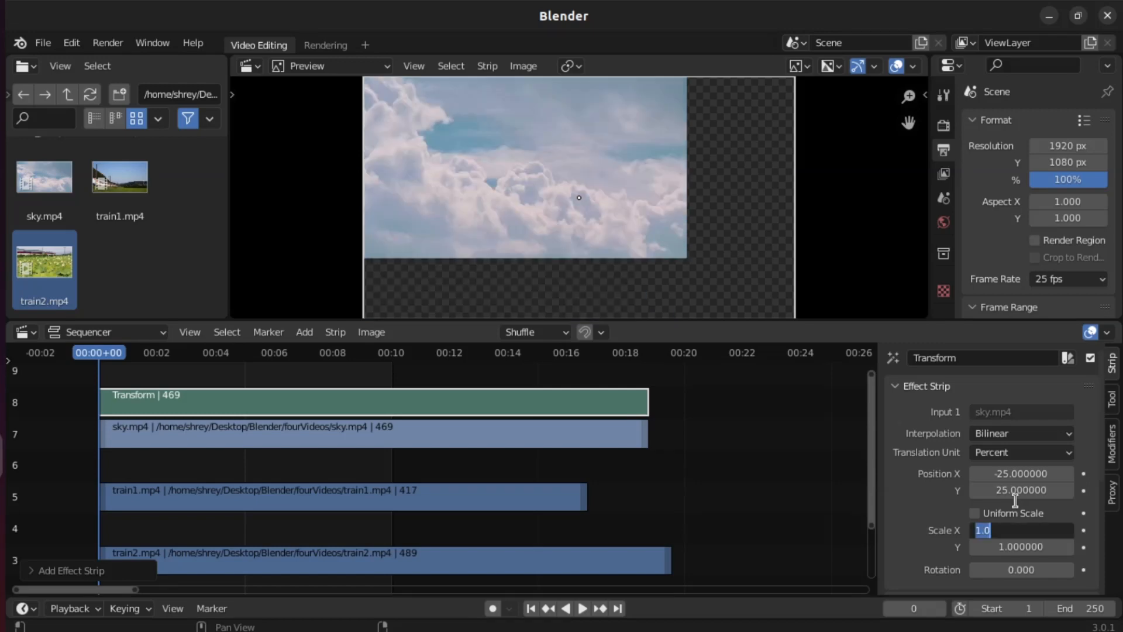
# Enable Uniform Scale on the sky.mp4 Transform effect and set its scale to 0.5.
pyautogui.click(974, 513)
pyautogui.click(975, 513)
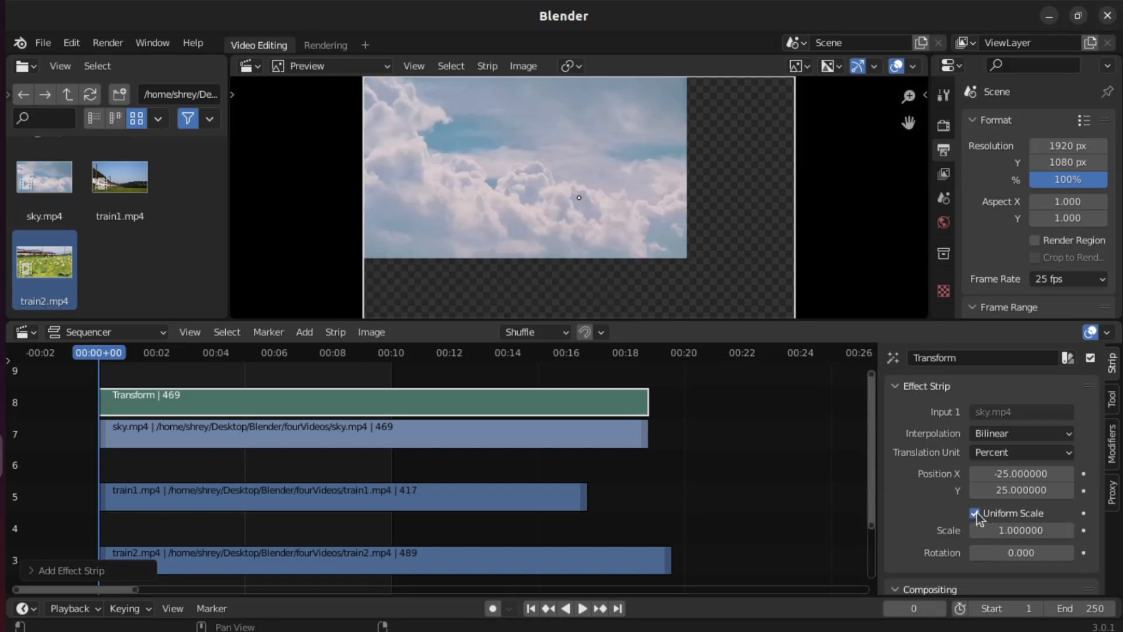
pyautogui.click(999, 530)
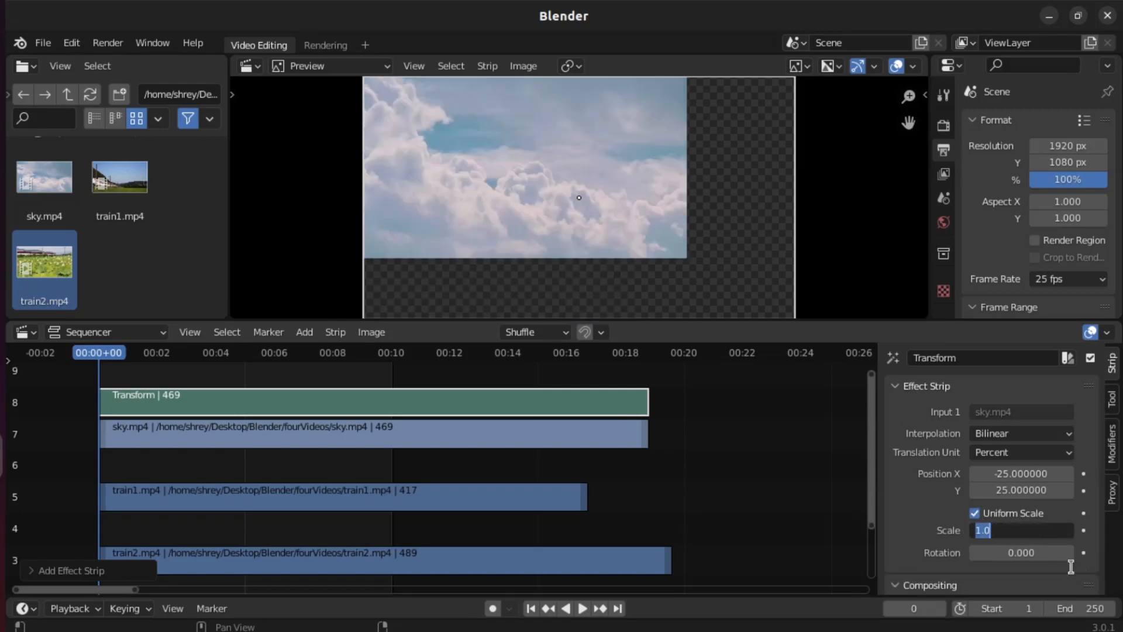
pyautogui.write('0.5')
pyautogui.press('Return')
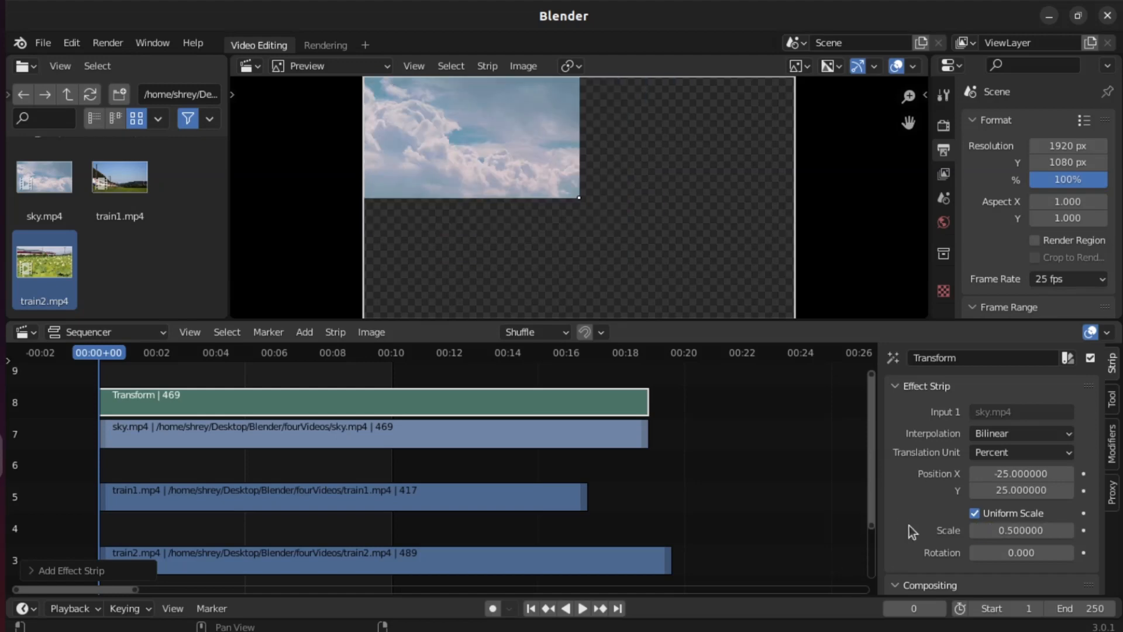
# Set the blend mode of the sky.mp4 Transform strip to Alpha Over.
pyautogui.scroll(-3, 909, 526)
pyautogui.click(1016, 543)
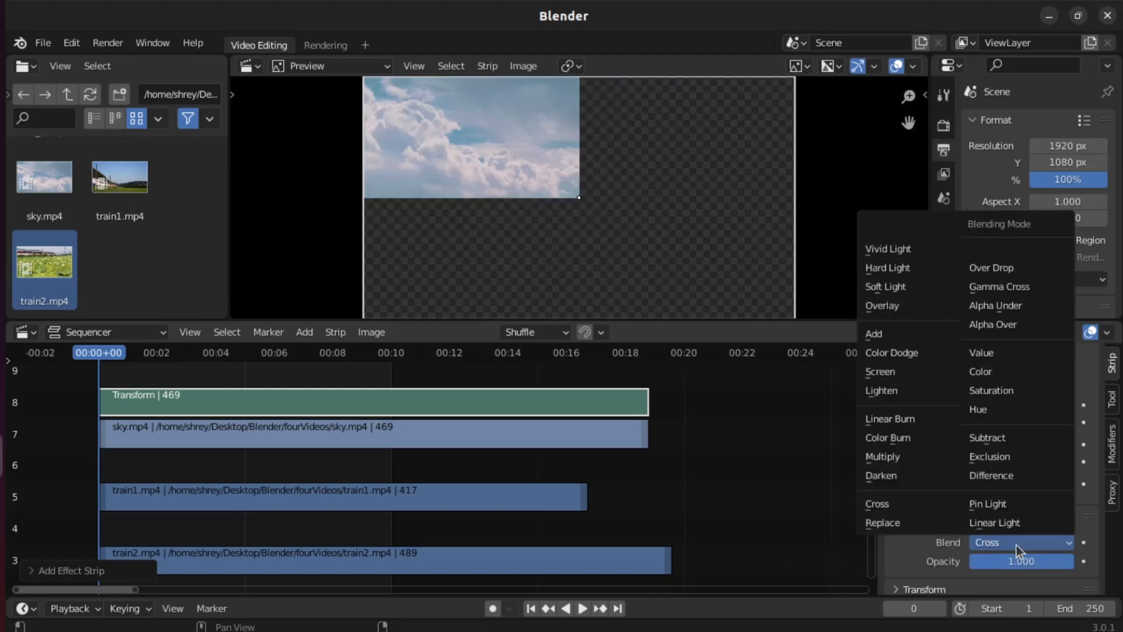
pyautogui.click(1016, 542)
pyautogui.click(1016, 542)
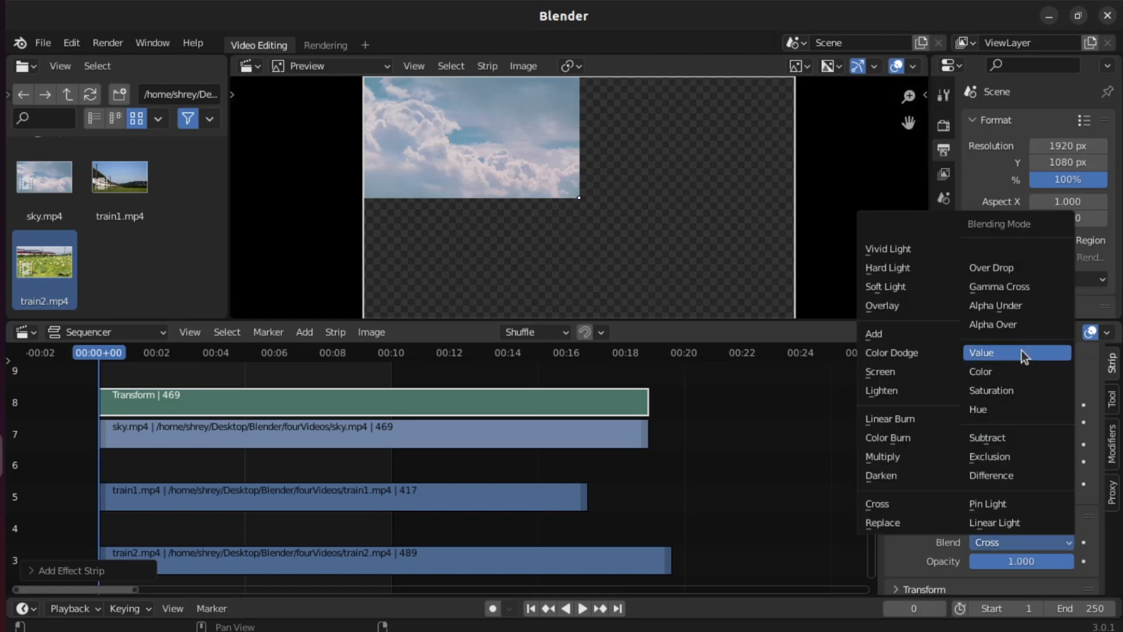
pyautogui.click(1019, 325)
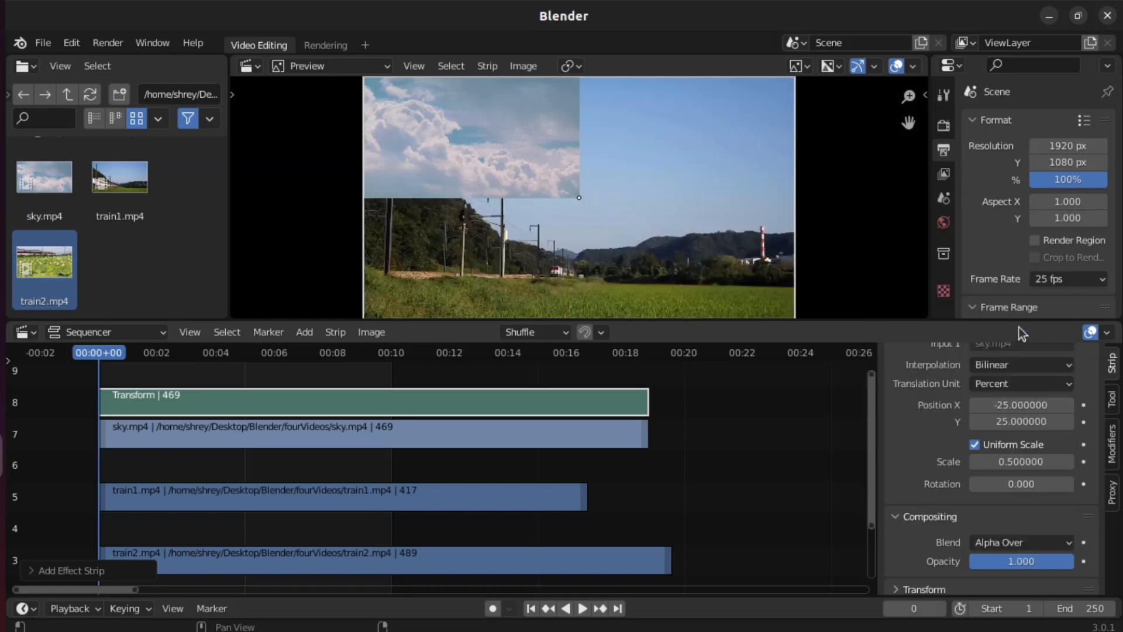
# Add a Transform effect strip to the train1.mp4 strip.
pyautogui.click(257, 505)
pyautogui.click(304, 332)
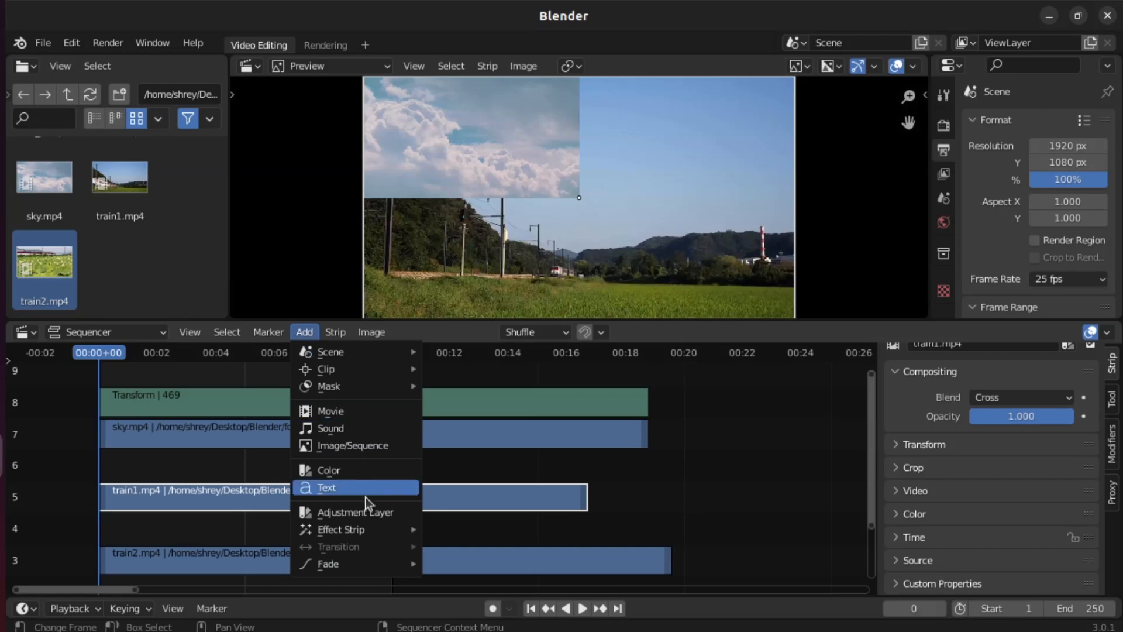
pyautogui.moveTo(370, 524)
pyautogui.click(491, 465)
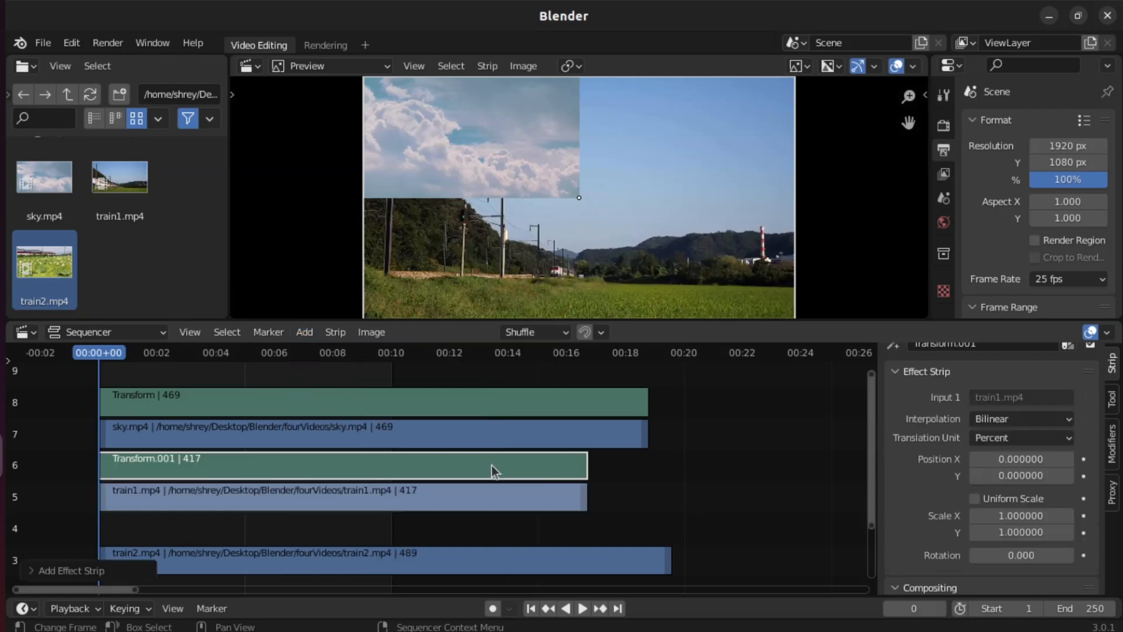
# Set the position of the train1.mp4 Transform effect to X 25 and Y 25 percent.
pyautogui.click(1031, 459)
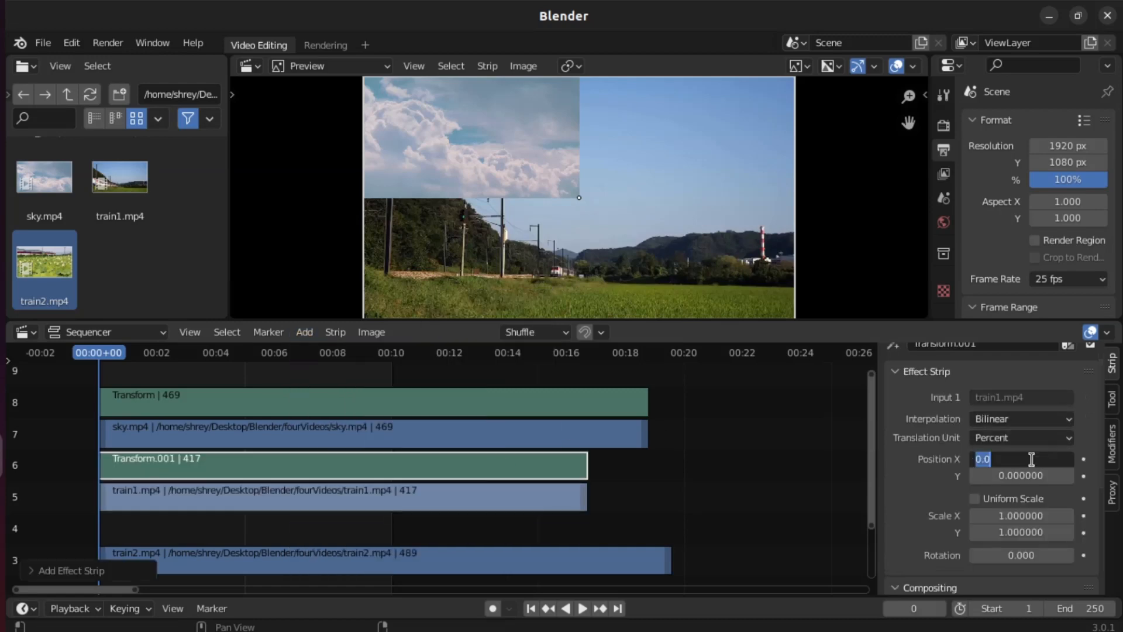
pyautogui.write('25')
pyautogui.press('Tab')
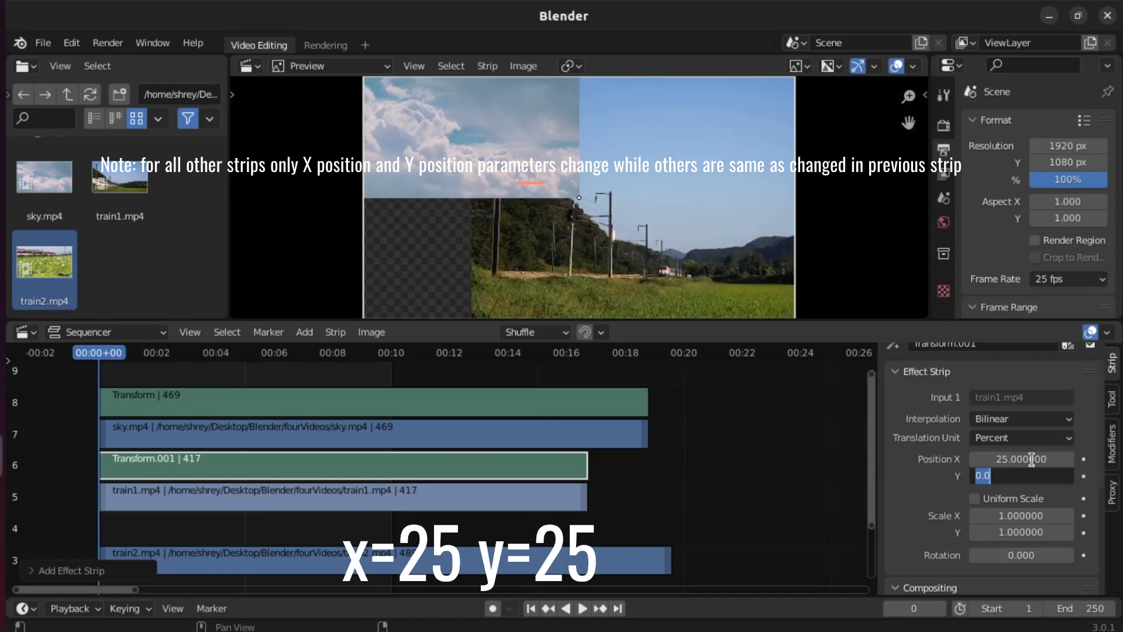
pyautogui.write('25')
pyautogui.press('Tab')
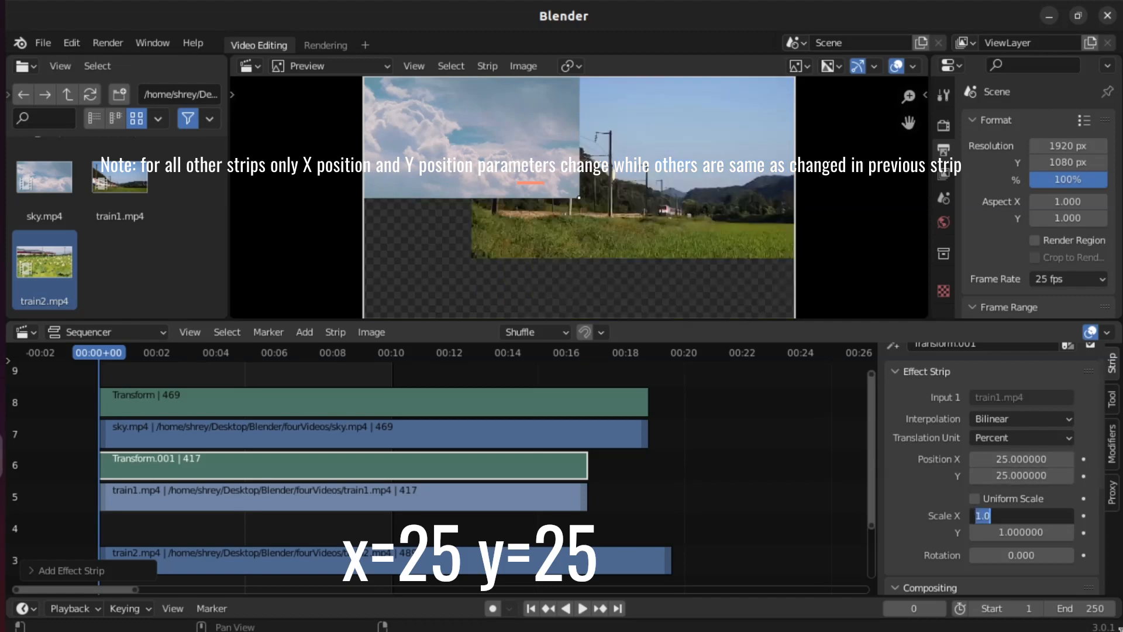
# Enable Uniform Scale on the train1.mp4 Transform effect and set its scale to 0.5.
pyautogui.click(975, 500)
pyautogui.click(974, 501)
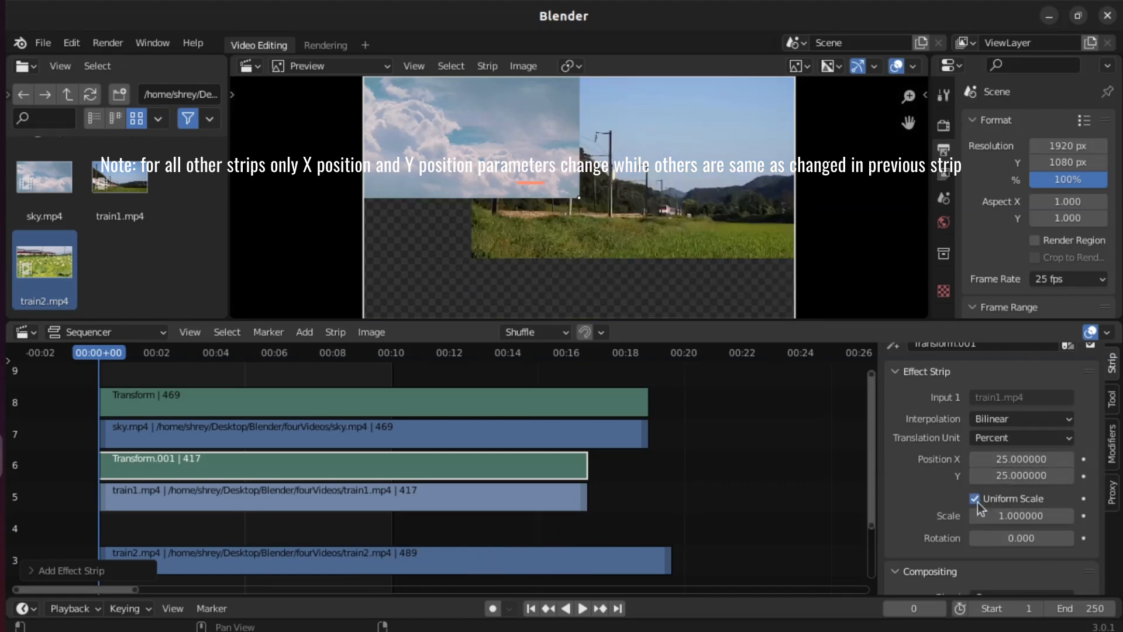
pyautogui.click(1024, 515)
pyautogui.write('0.5')
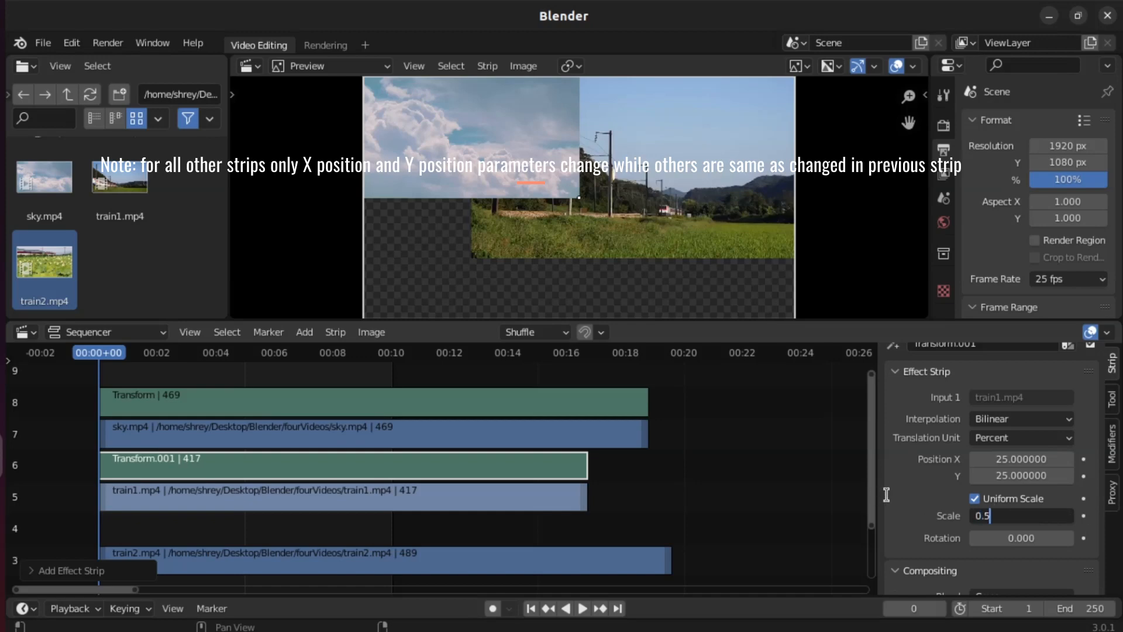
pyautogui.press('Return')
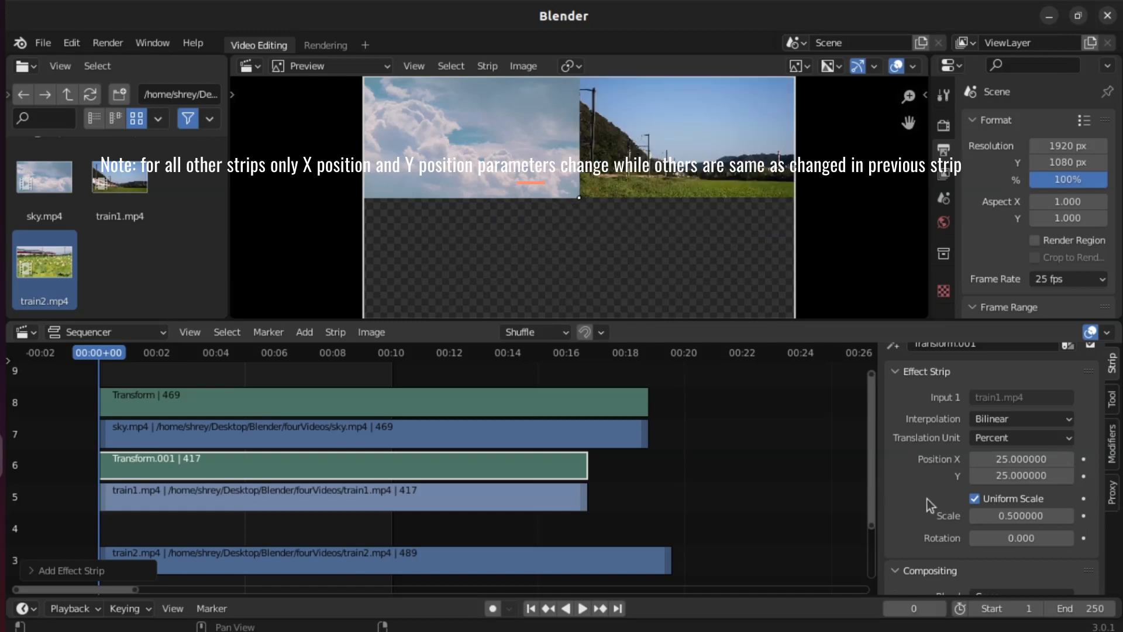
# Set the blend mode of the train1.mp4 Transform strip to Alpha Over.
pyautogui.scroll(-3, 928, 499)
pyautogui.click(998, 524)
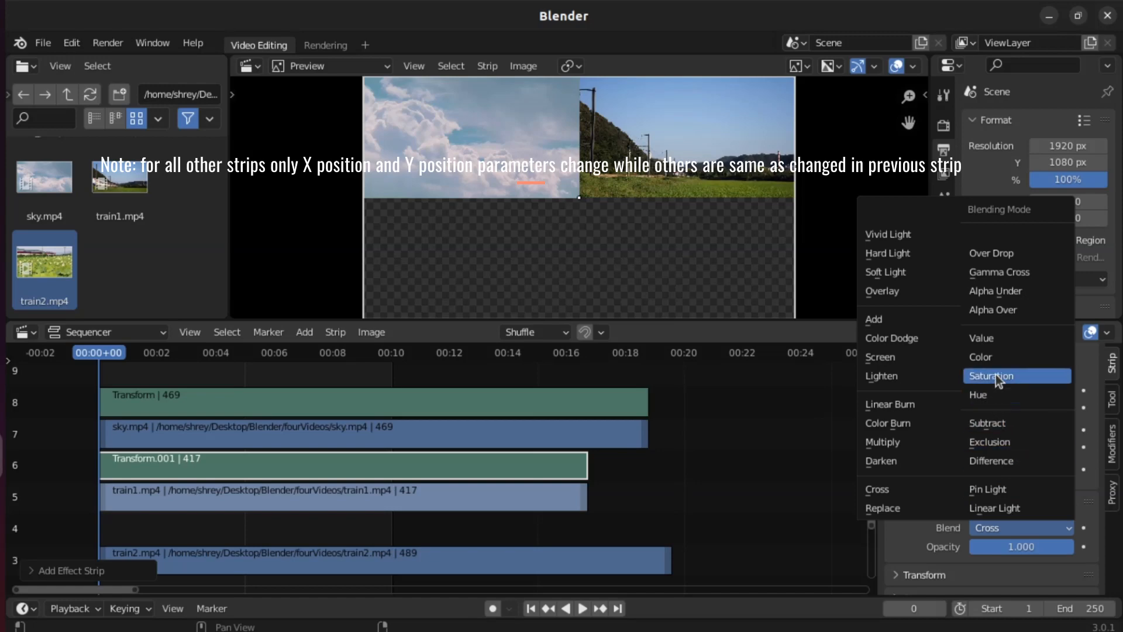
pyautogui.click(1000, 310)
# Add a Transform effect strip to the train2.mp4 strip.
pyautogui.click(313, 559)
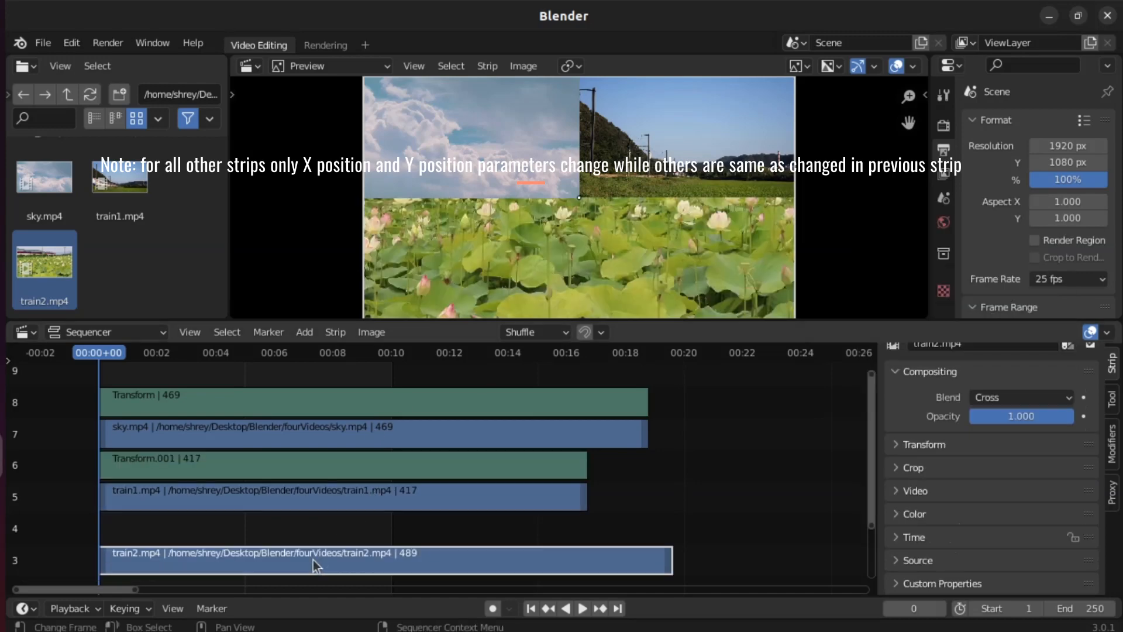
pyautogui.click(305, 333)
pyautogui.moveTo(355, 528)
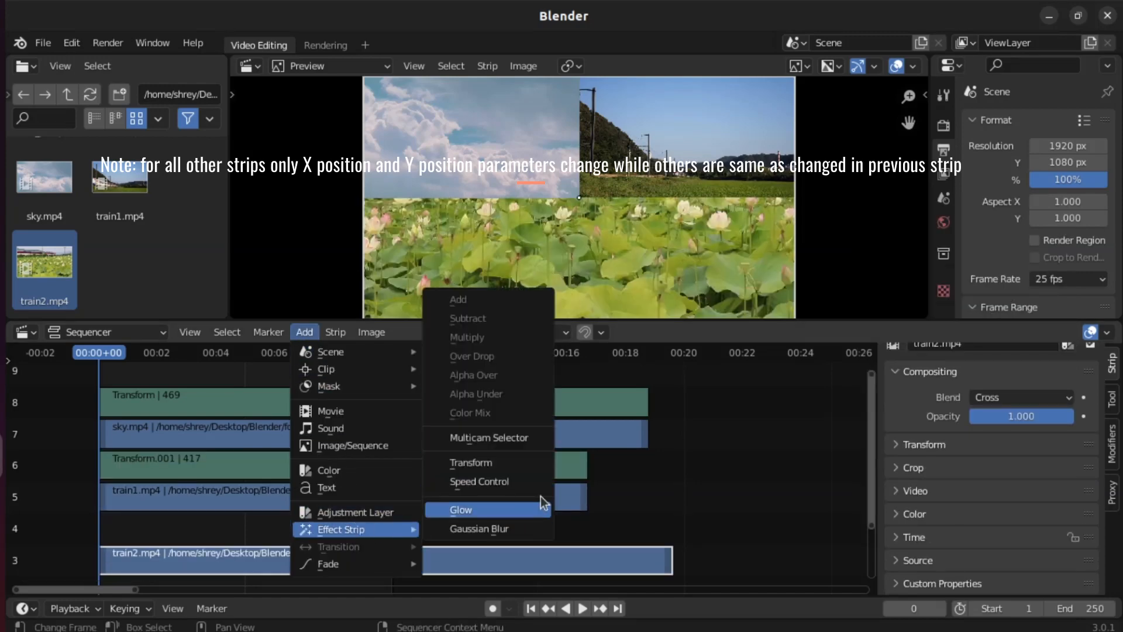
pyautogui.click(520, 465)
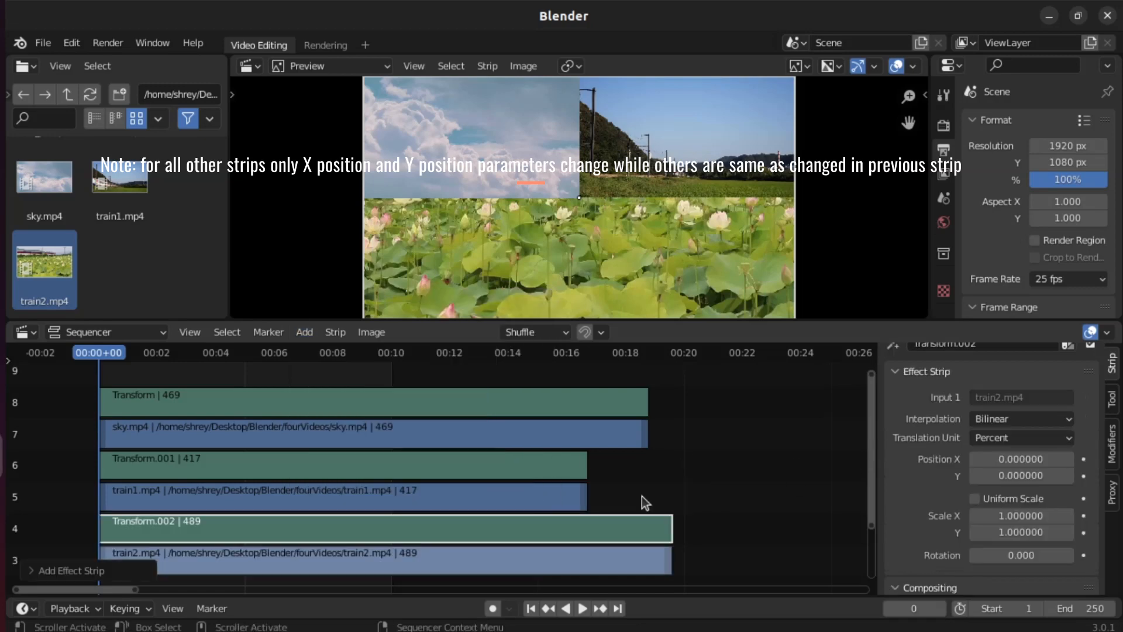
# Set the position of the train2.mp4 Transform effect to X 25 and Y -25 percent.
pyautogui.click(1016, 456)
pyautogui.write('25')
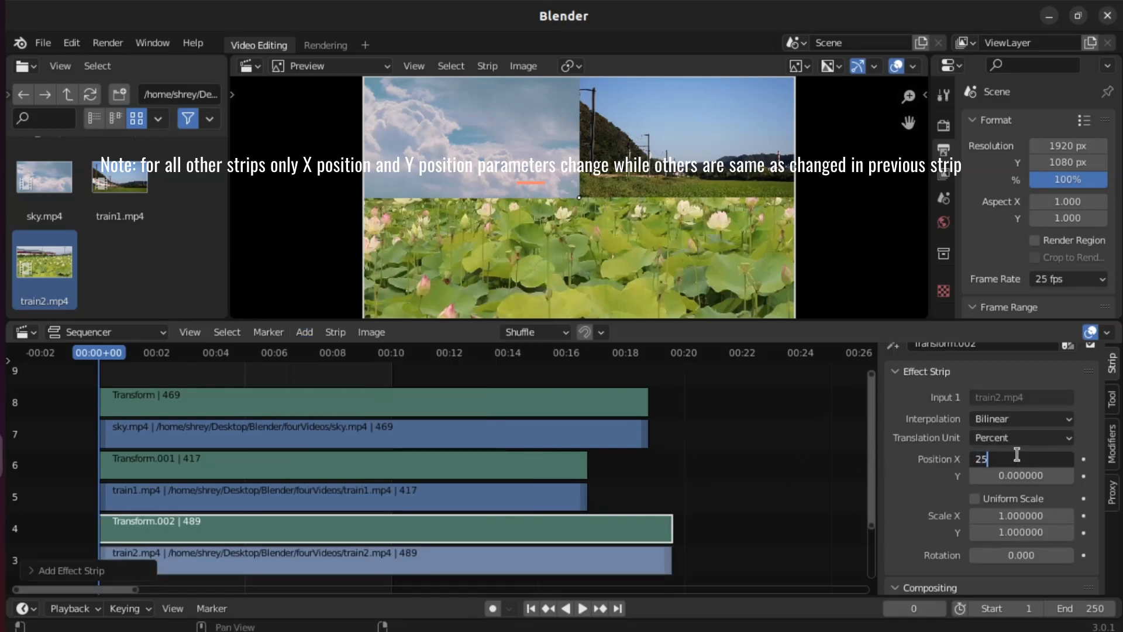
pyautogui.press('Tab')
pyautogui.write('-2')
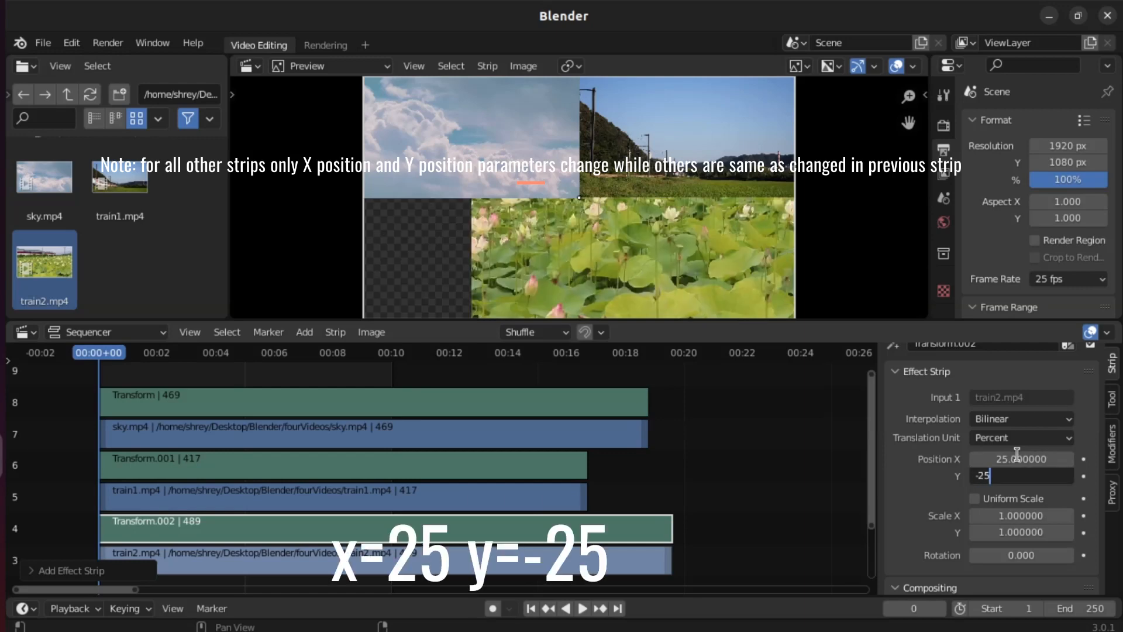
pyautogui.write('5')
pyautogui.press('Return')
# Enable Uniform Scale on the train2.mp4 Transform effect and set its scale to 0.5.
pyautogui.click(975, 498)
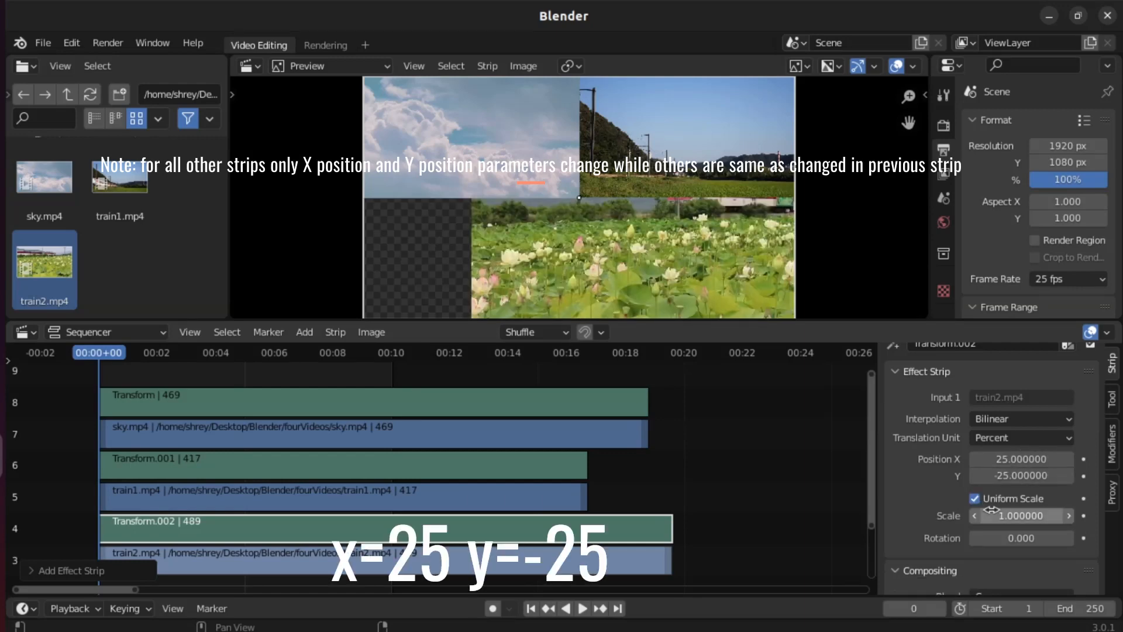
pyautogui.click(1009, 514)
pyautogui.write('0.5')
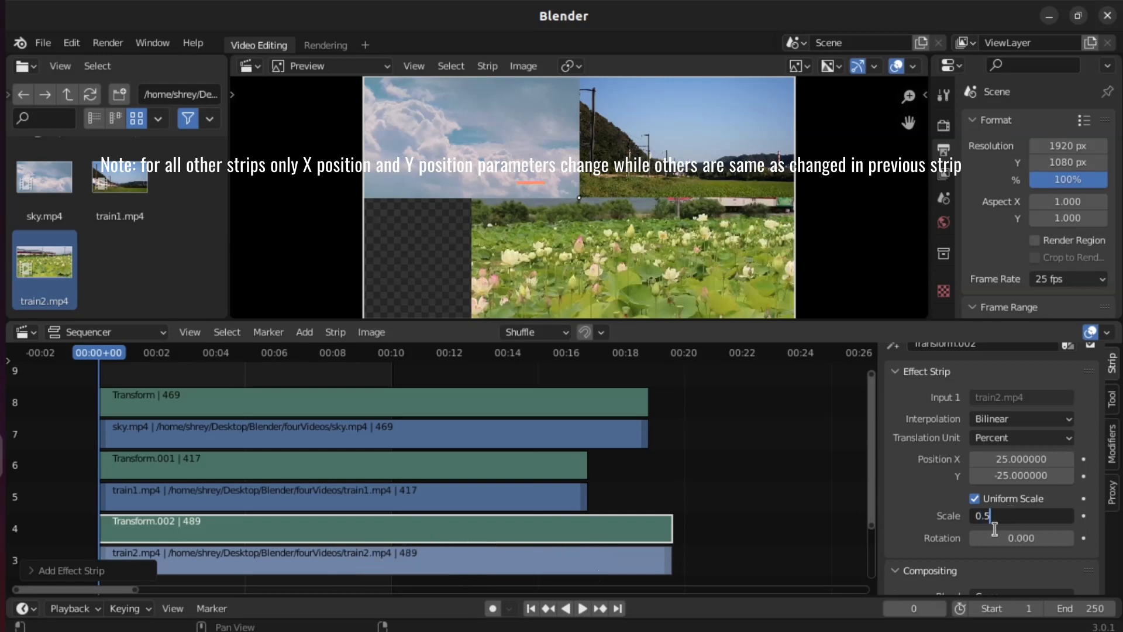
pyautogui.press('Return')
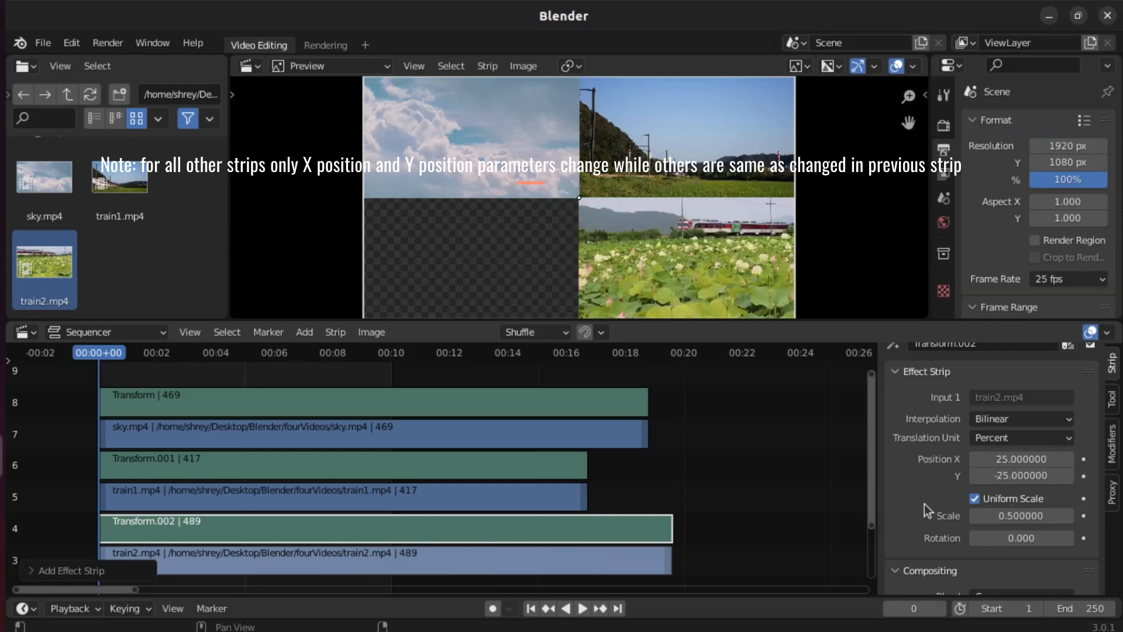
# Set the blend mode of the train2.mp4 Transform strip to Alpha Over.
pyautogui.scroll(-4, 924, 504)
pyautogui.click(1005, 497)
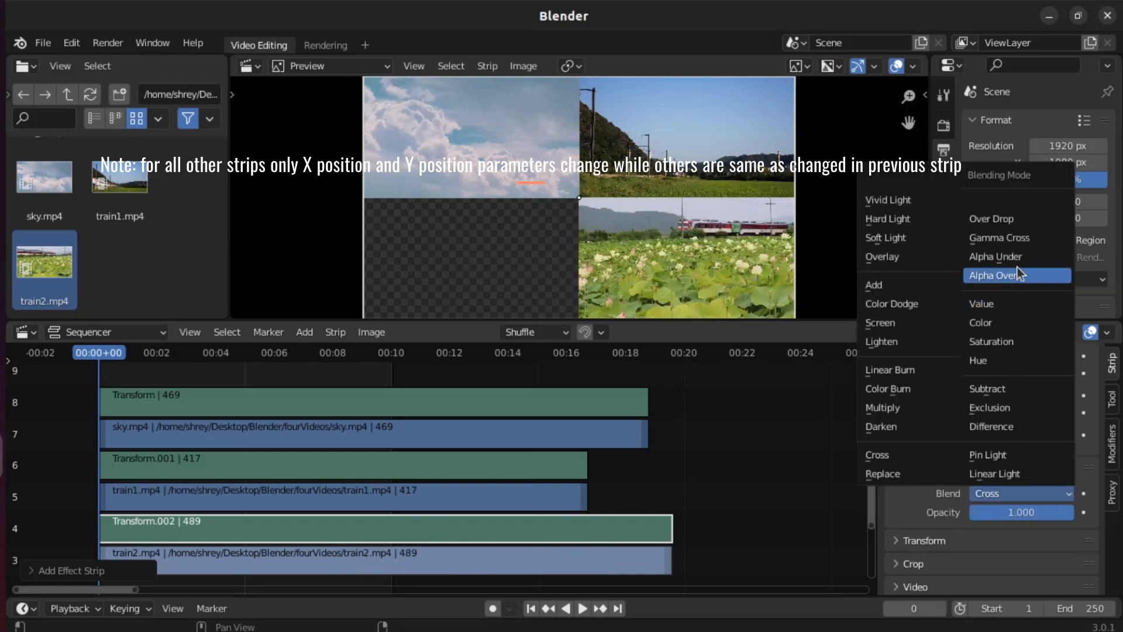
pyautogui.click(998, 273)
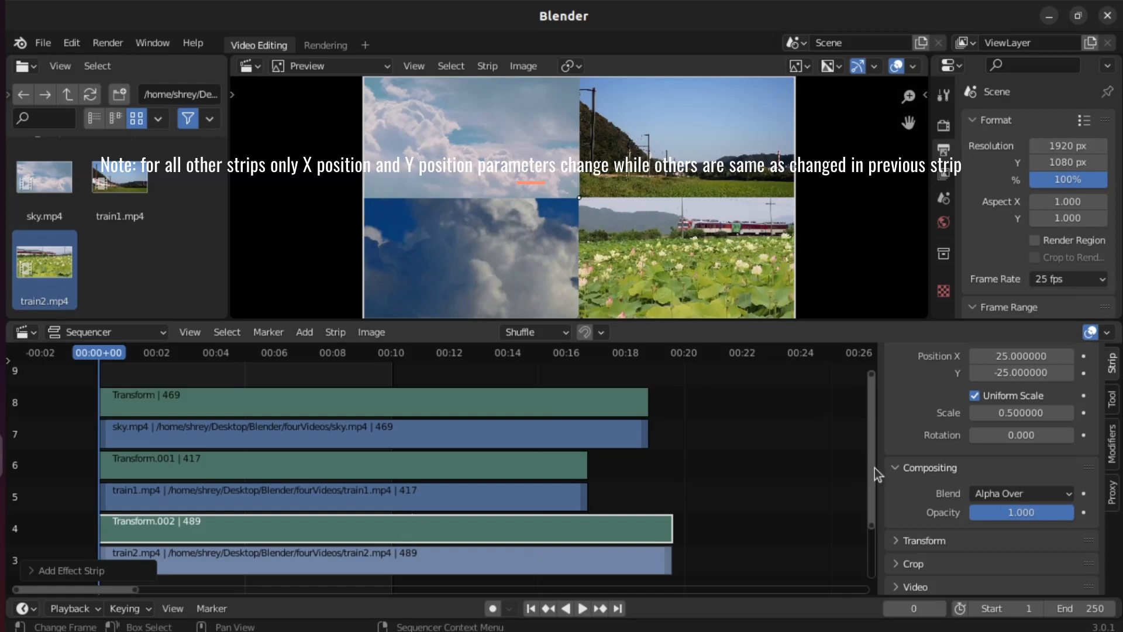
# Add a Transform effect strip to the clouds.mp4 strip on channel 1.
pyautogui.moveTo(875, 467); pyautogui.dragTo(880, 535)
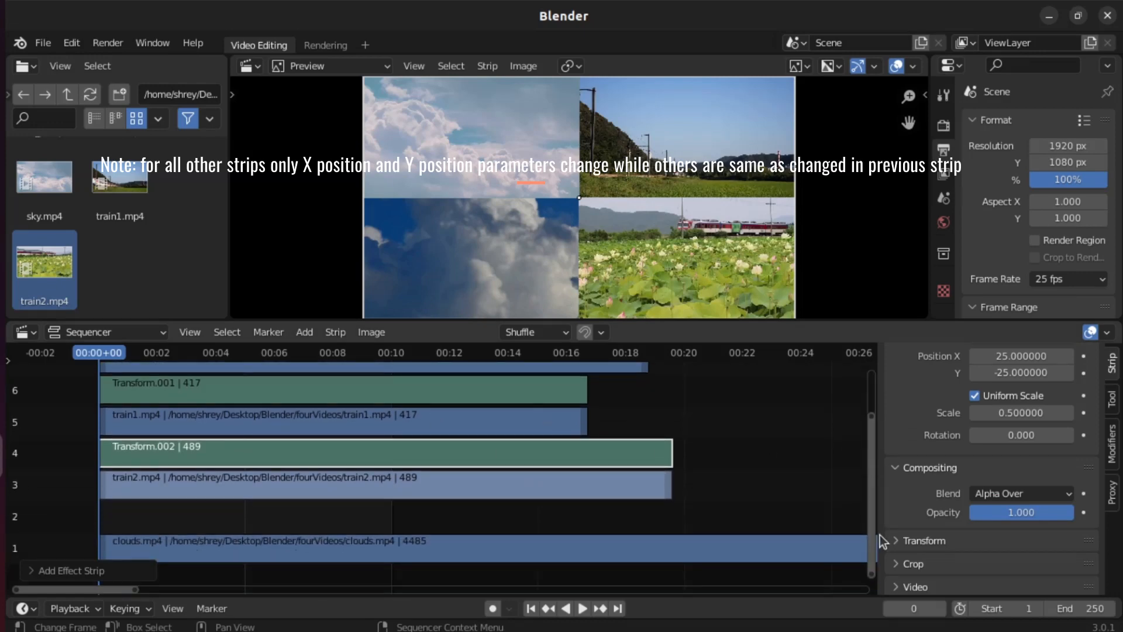
pyautogui.click(267, 546)
pyautogui.click(305, 332)
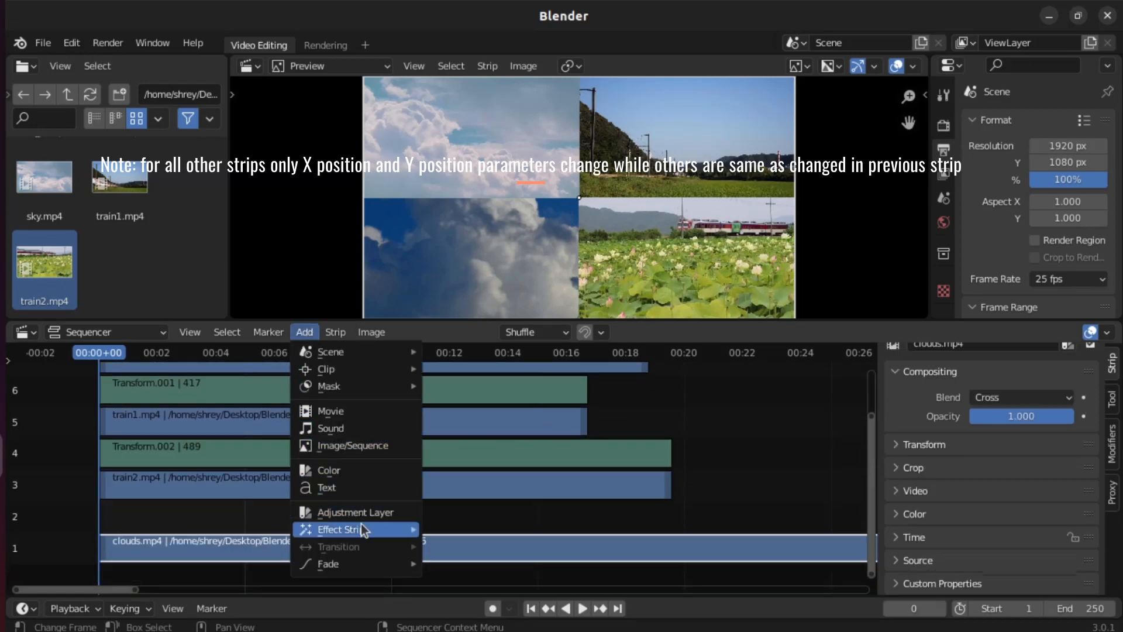
pyautogui.moveTo(360, 524)
pyautogui.click(497, 464)
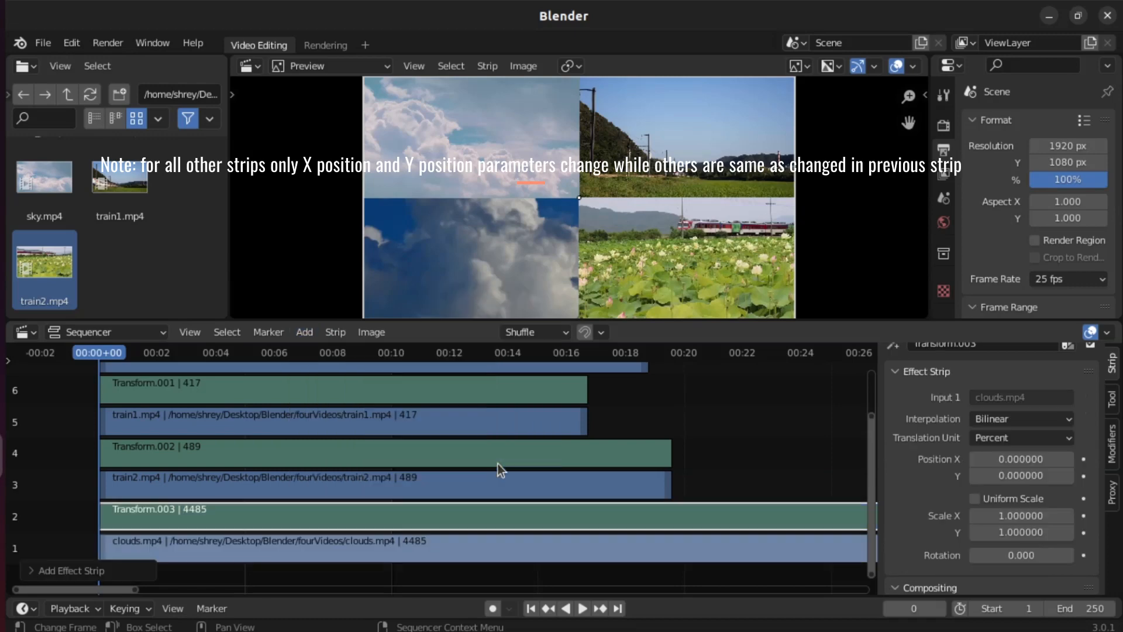
# Check the position values of the train1.mp4 and train2.mp4 Transform strips and reselect the clouds.mp4 Transform strip.
pyautogui.click(1023, 458)
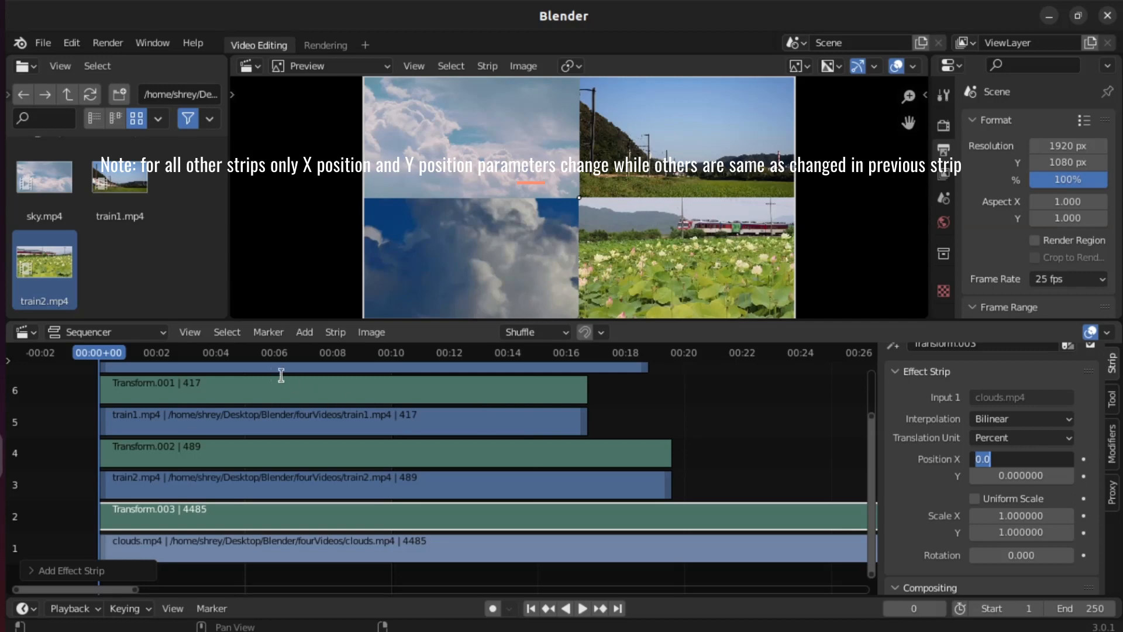
pyautogui.click(241, 387)
pyautogui.click(241, 386)
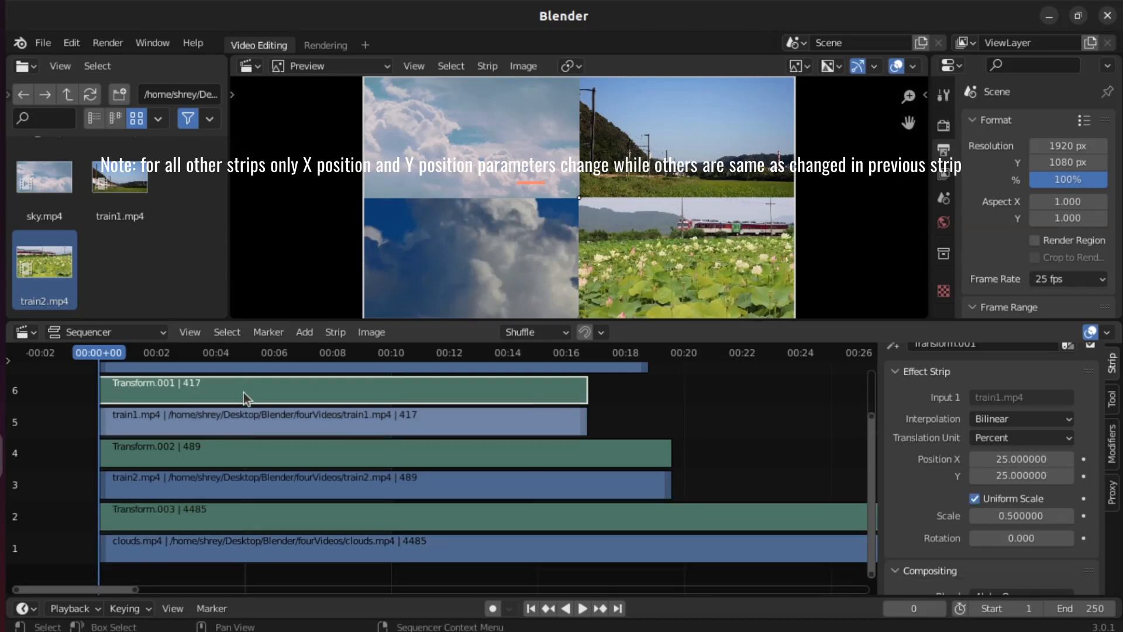
pyautogui.click(265, 461)
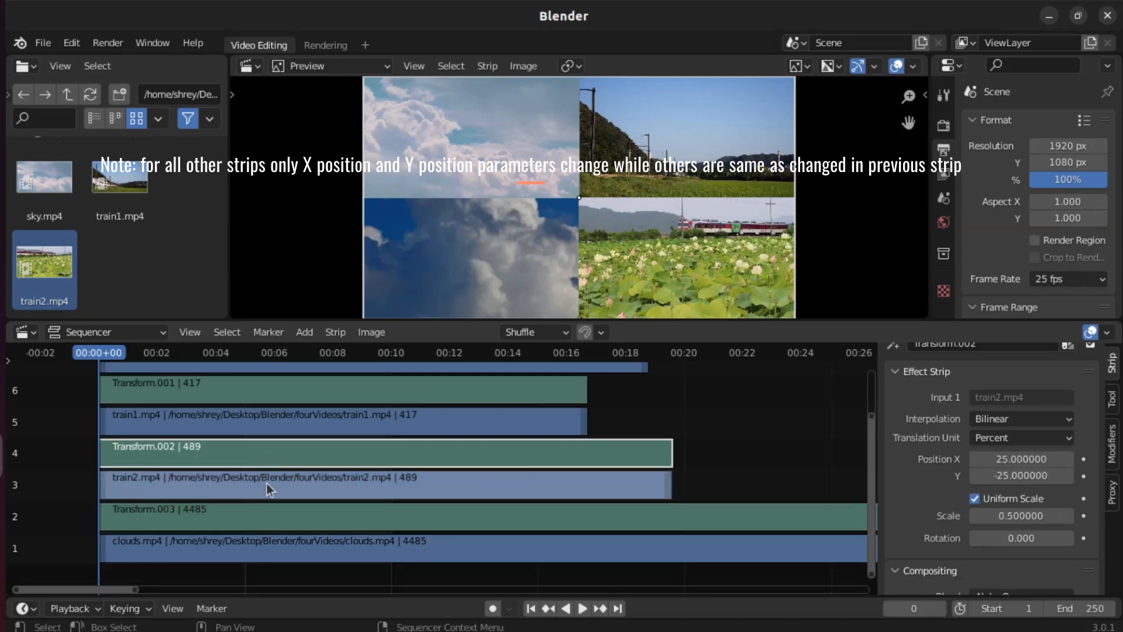
pyautogui.click(268, 511)
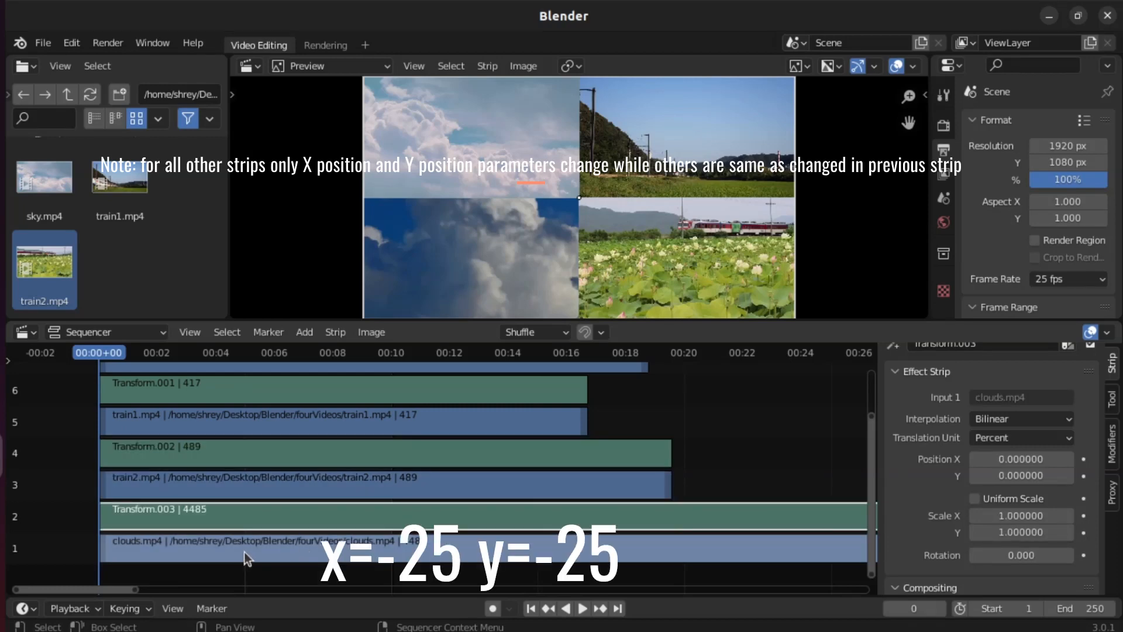
# Set the position of the clouds.mp4 Transform effect to X -25 and Y -25 percent.
pyautogui.doubleClick(1021, 459)
pyautogui.press('Tab')
pyautogui.click(1028, 462)
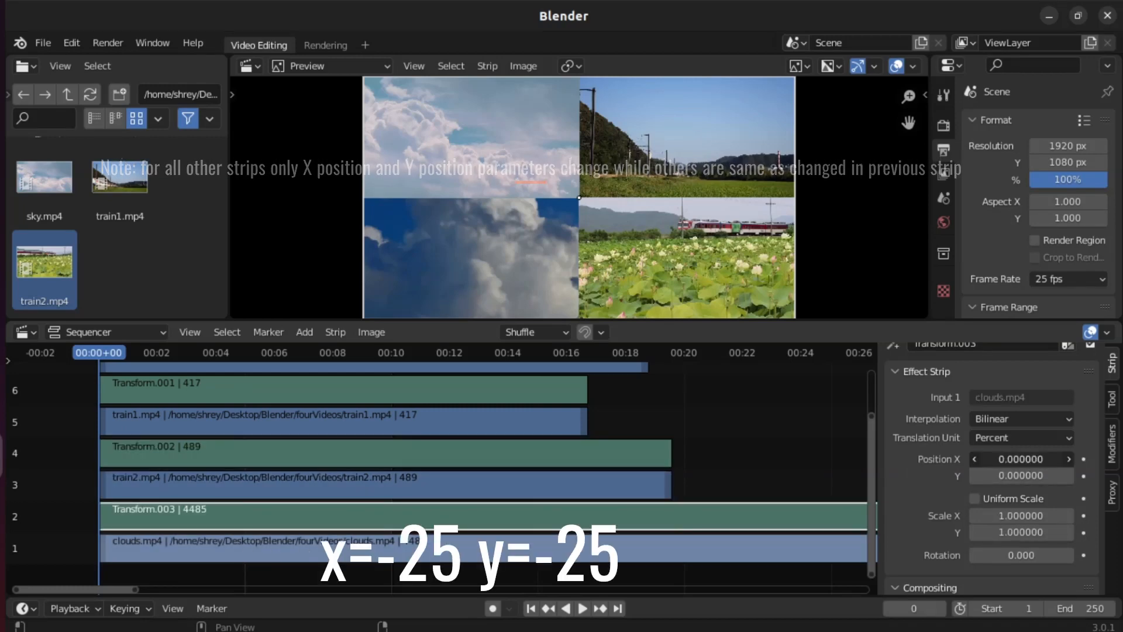
pyautogui.click(1028, 461)
pyautogui.write('-25')
pyautogui.press('Tab')
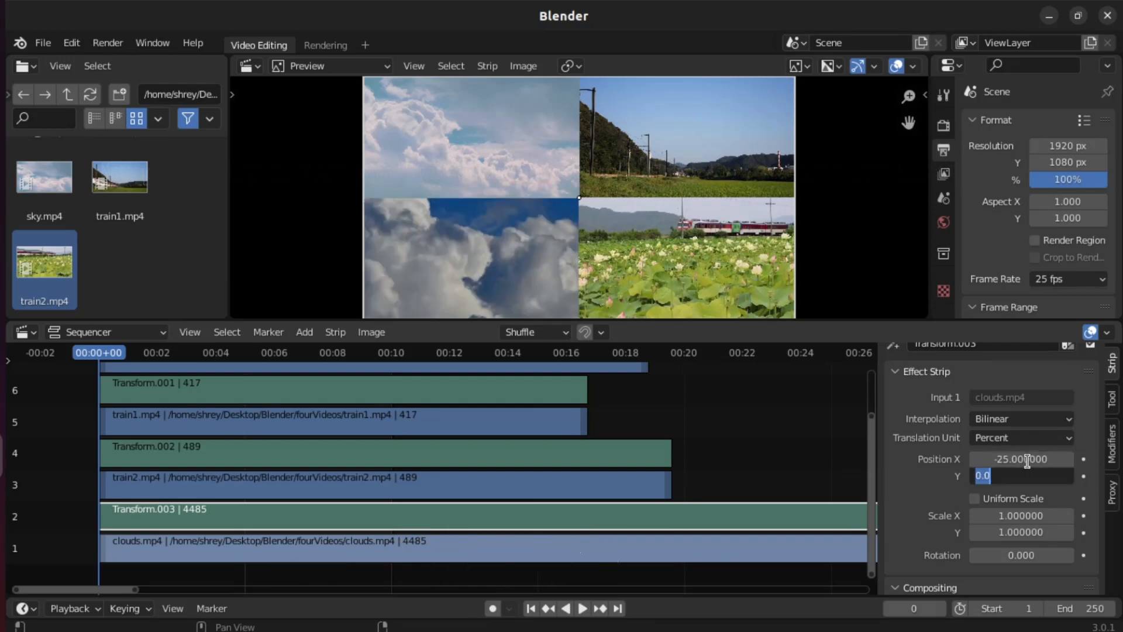
pyautogui.write('-25')
pyautogui.press('Return')
# Enable Uniform Scale on the clouds.mp4 Transform effect and set its scale to 0.5.
pyautogui.click(973, 497)
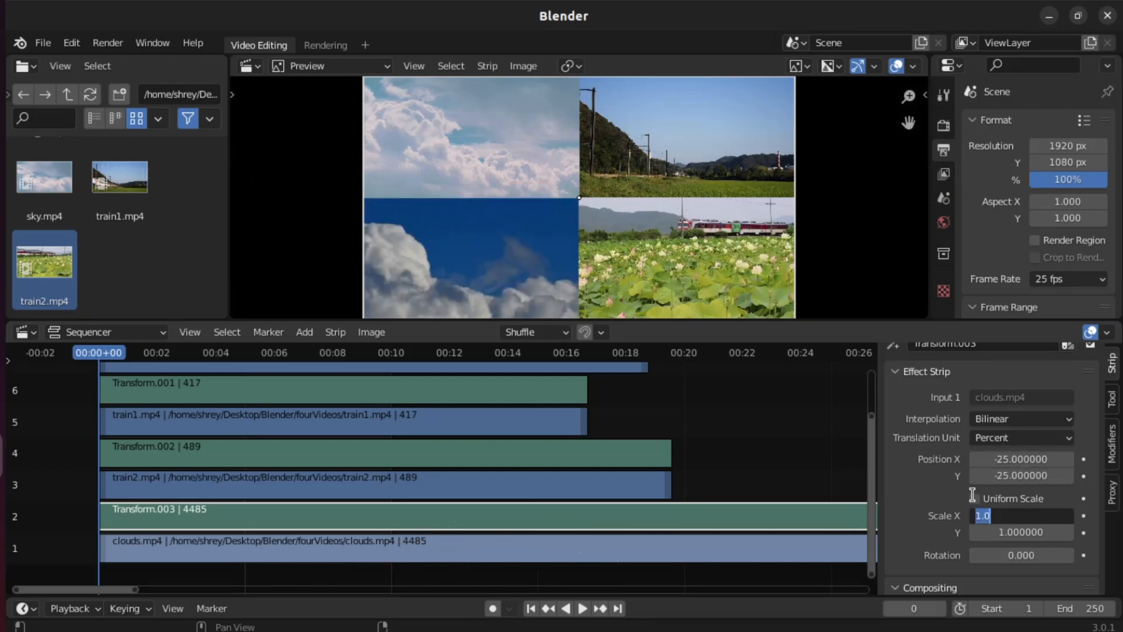
pyautogui.click(1010, 517)
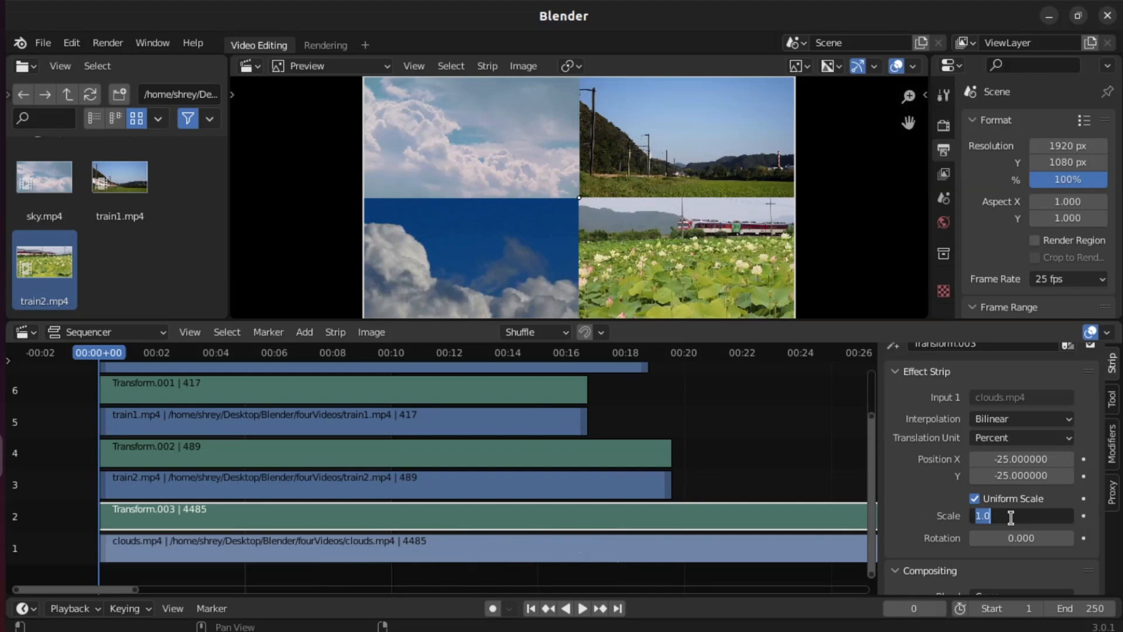
pyautogui.write('0.5')
pyautogui.press('Return')
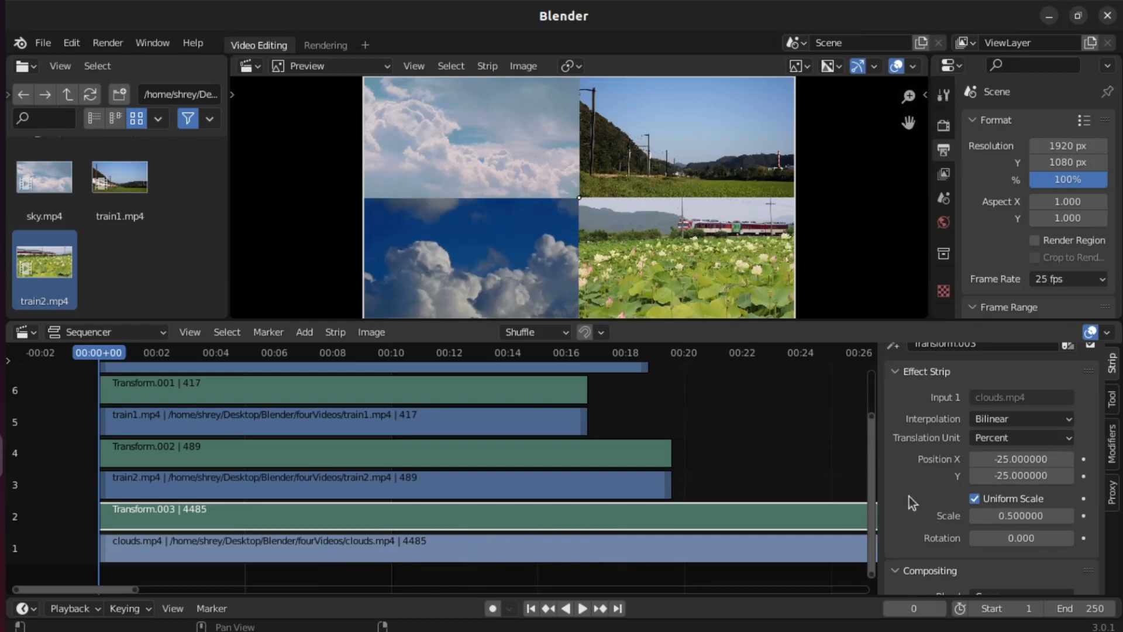
# Set the blend mode of the clouds.mp4 Transform strip to Alpha Over.
pyautogui.scroll(-3, 930, 503)
pyautogui.click(998, 528)
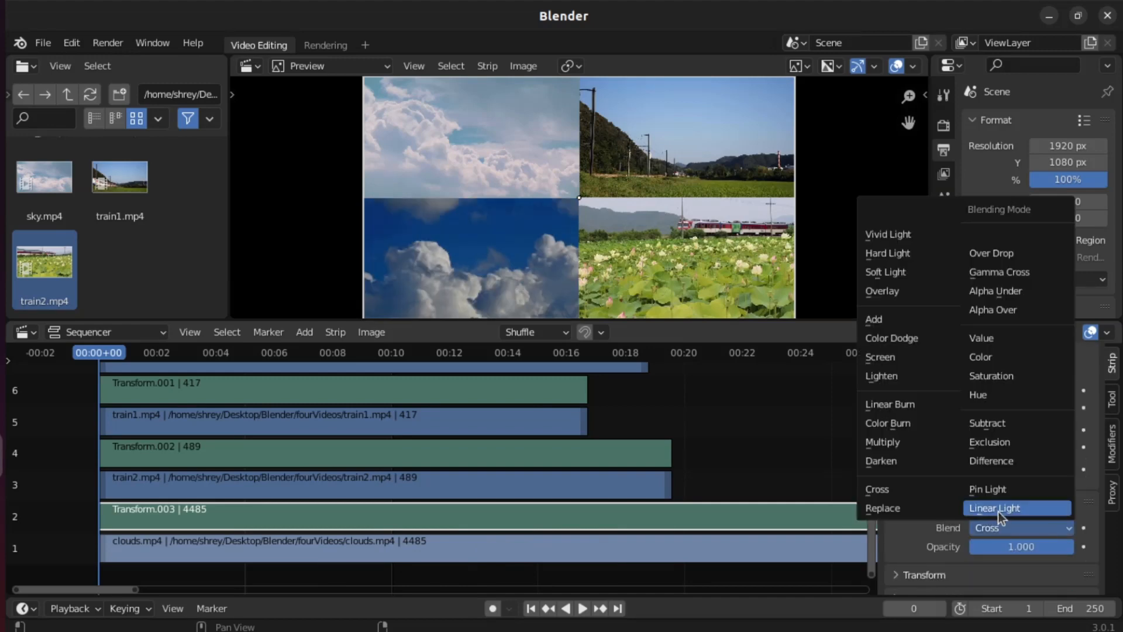
pyautogui.click(1017, 309)
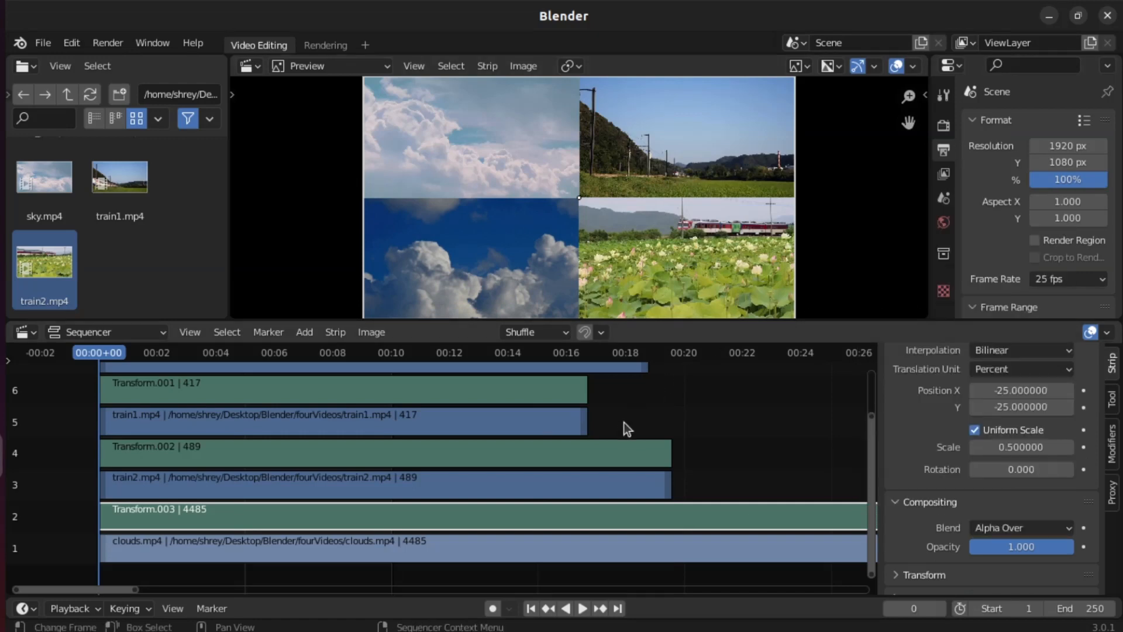
# Play back the sequence from the start to check the four-way split-screen in the preview.
pyautogui.moveTo(96, 588)
pyautogui.mouseDown()
pyautogui.moveTo(266, 602)
pyautogui.moveTo(97, 587)
pyautogui.mouseUp()
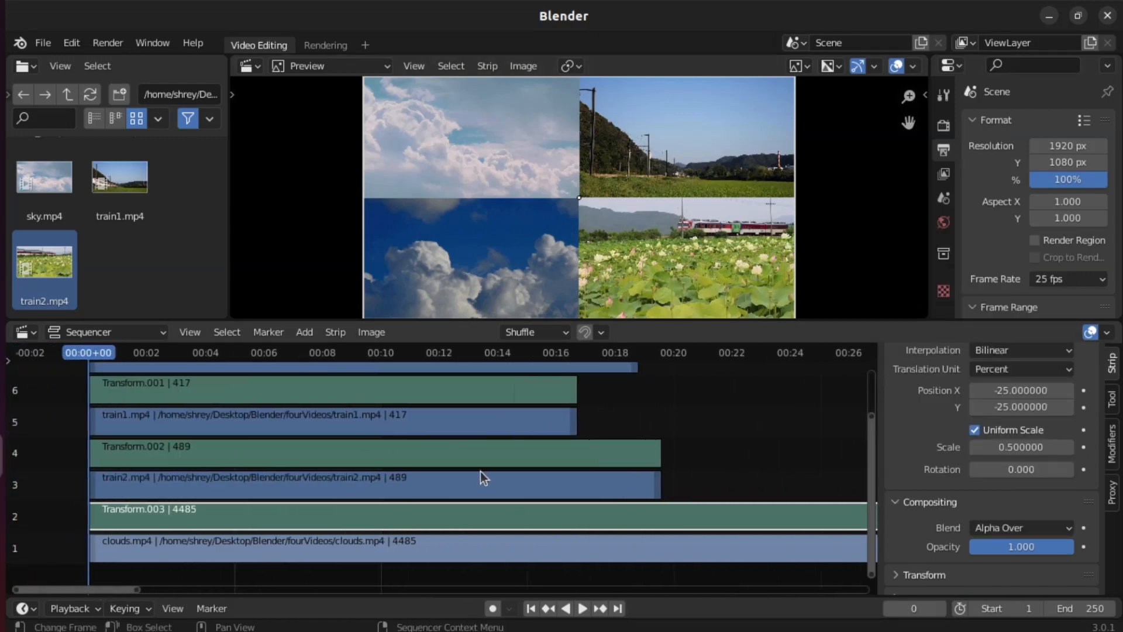
pyautogui.scroll(-3, 470, 474)
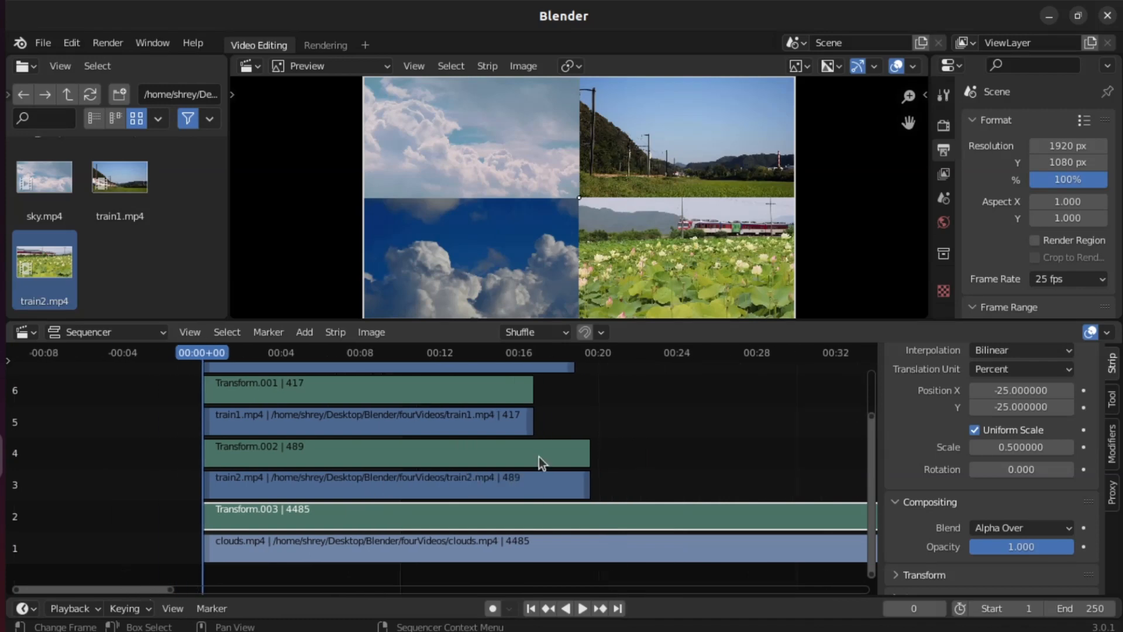
pyautogui.moveTo(873, 449); pyautogui.dragTo(901, 472)
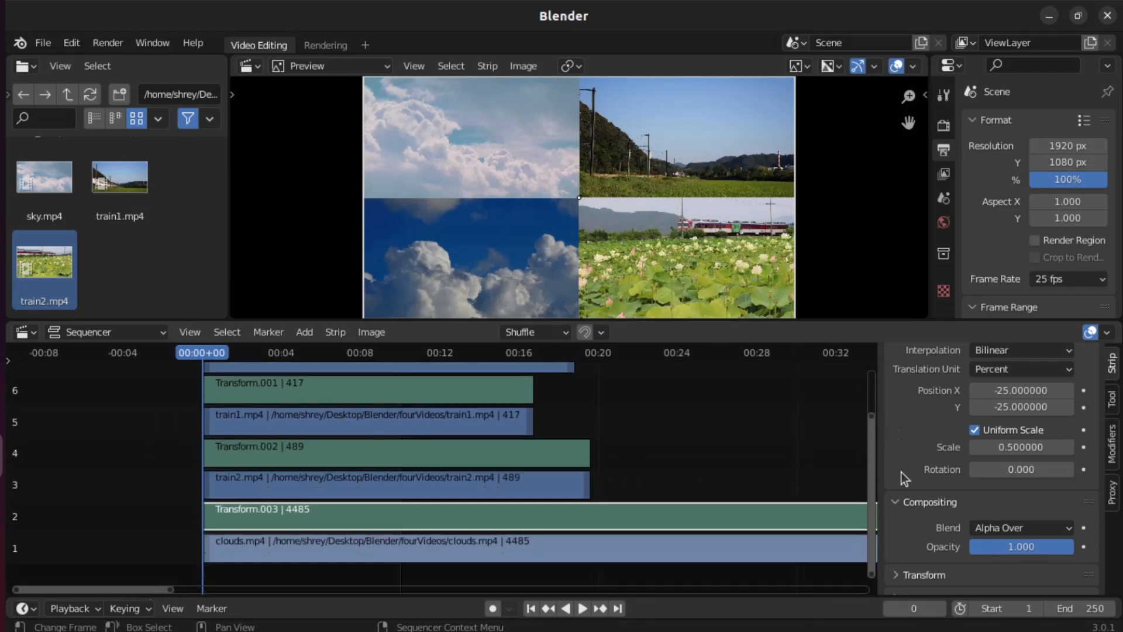
pyautogui.click(582, 608)
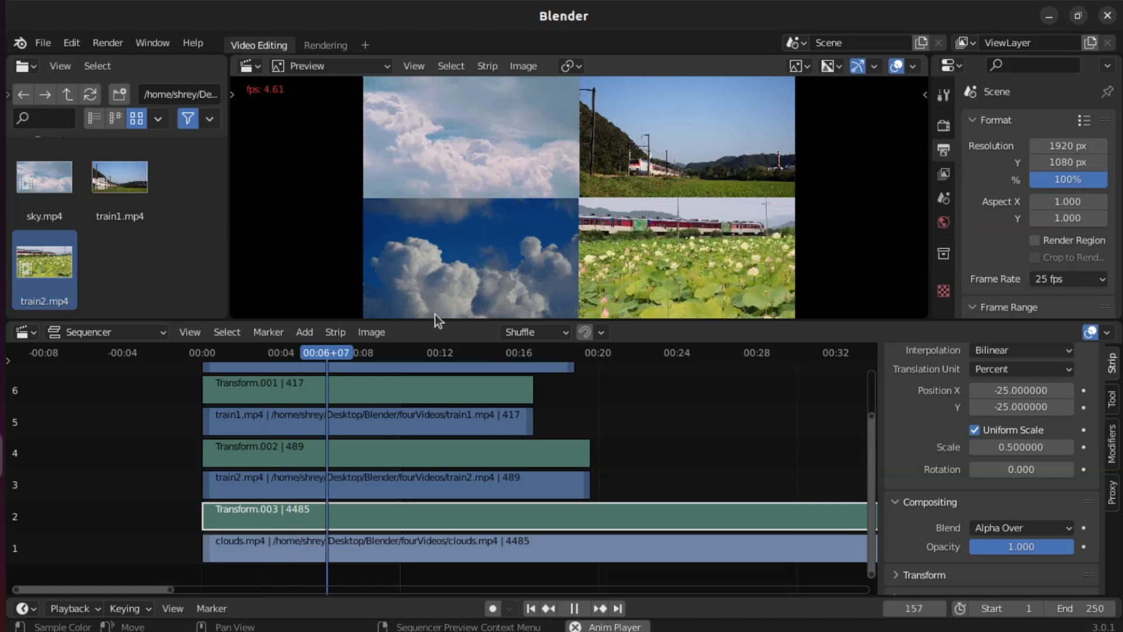
pyautogui.click(577, 609)
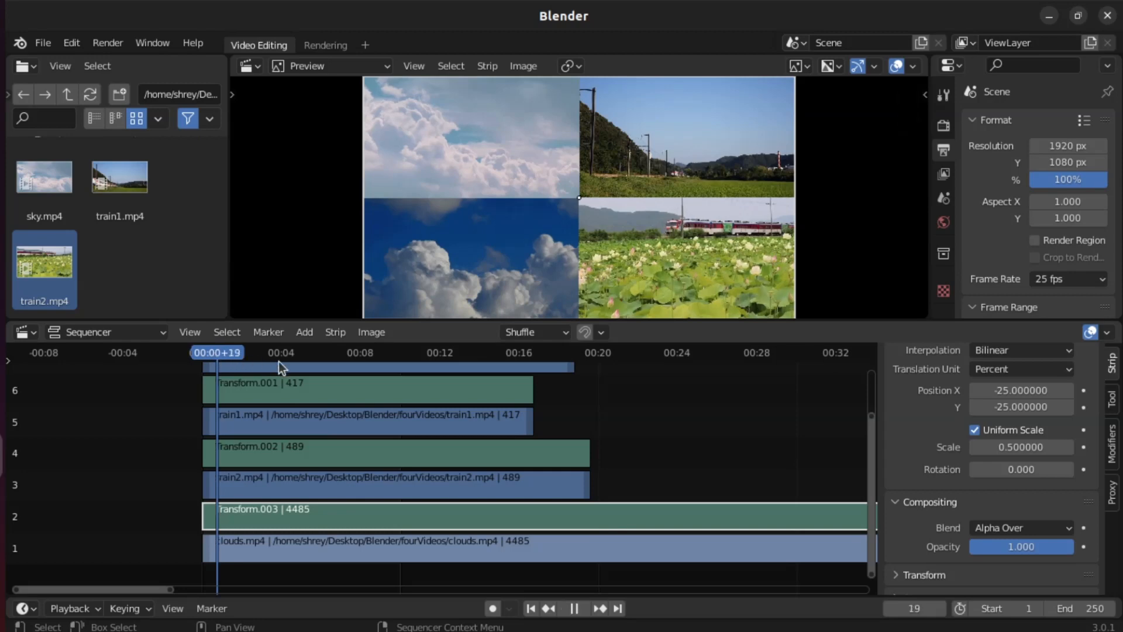